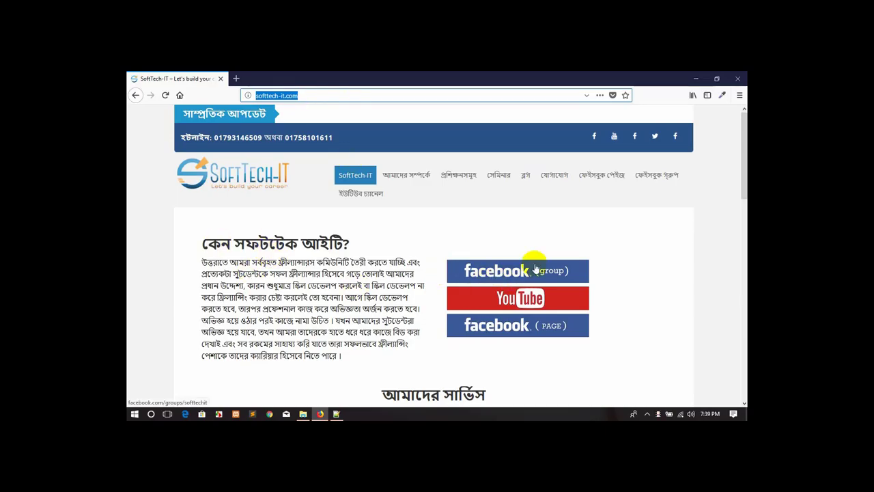
Look through the SoftTech-IT home page down to its footer and map, and check the site's web address.
{"action": "scroll", "coordinate": [519, 270], "scroll_direction": "down", "scroll_amount": 5}
{"action": "scroll", "coordinate": [389, 240], "scroll_direction": "down", "scroll_amount": 6}
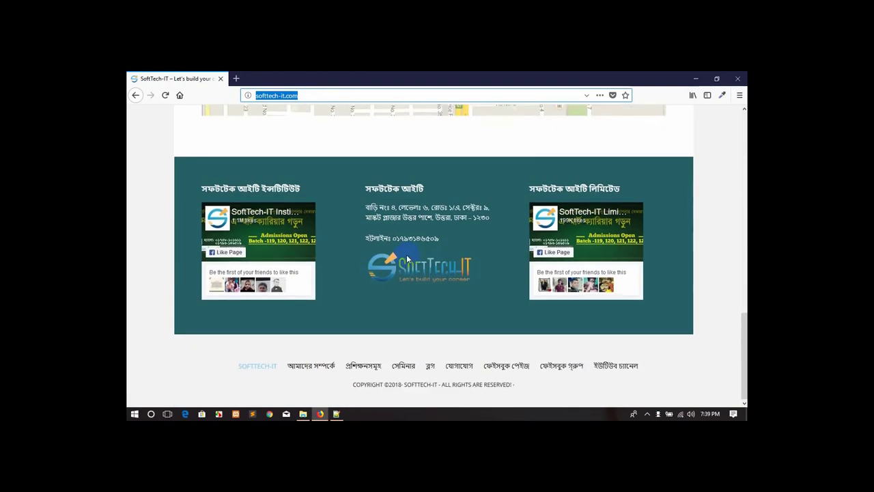
{"action": "scroll", "coordinate": [405, 253], "scroll_direction": "up", "scroll_amount": 3}
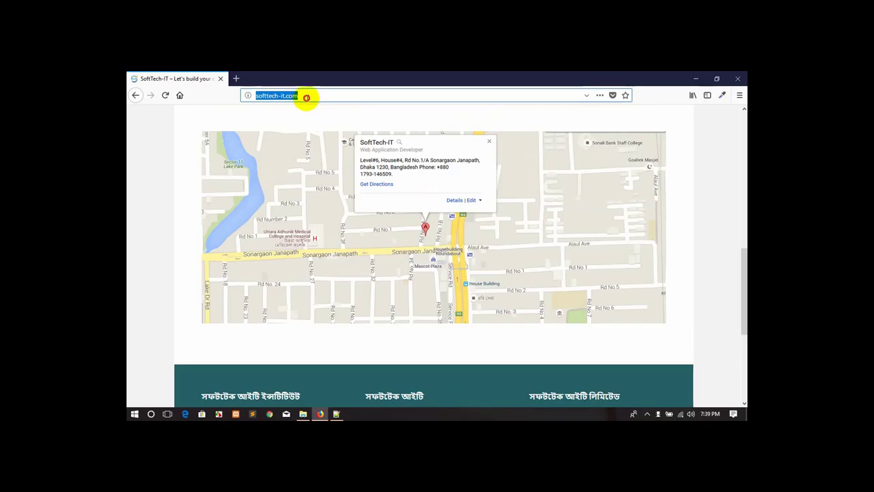
{"action": "double_click", "coordinate": [293, 95]}
{"action": "left_click_drag", "start_coordinate": [292, 95], "coordinate": [241, 97]}
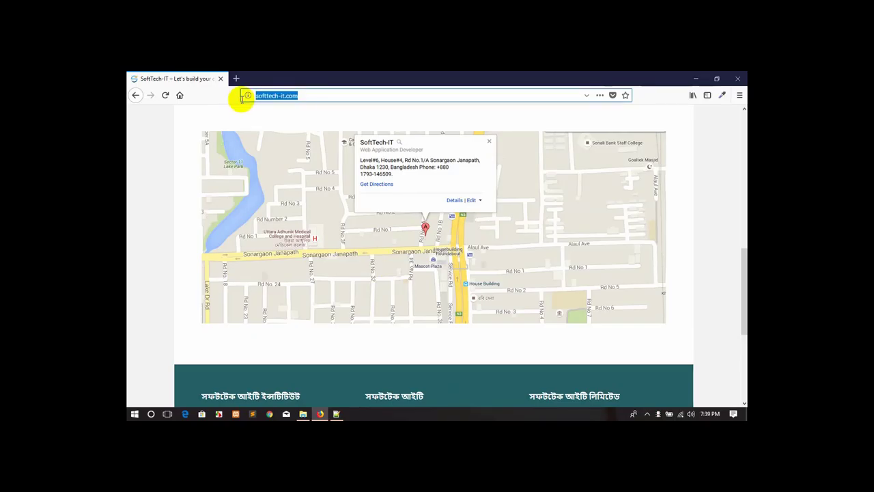
{"action": "left_click", "coordinate": [134, 197]}
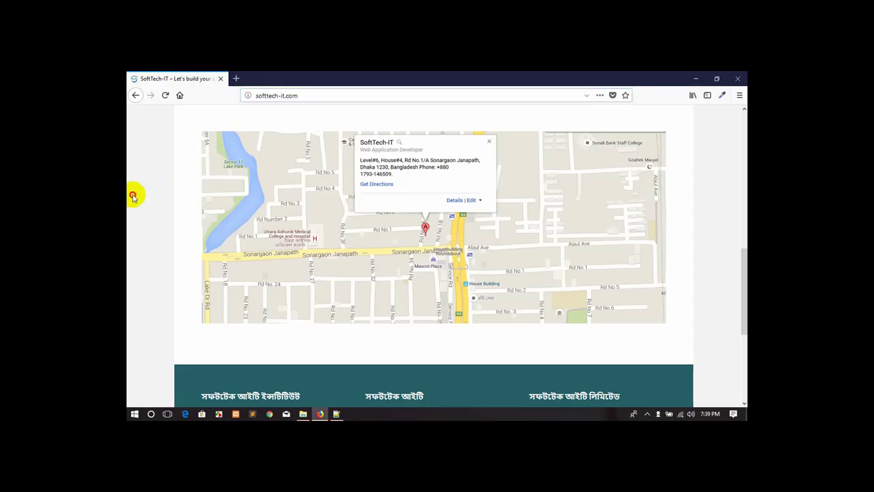
Switch to File Explorer and create a folder named web inside the Class 01 folder.
{"action": "left_click", "coordinate": [303, 414]}
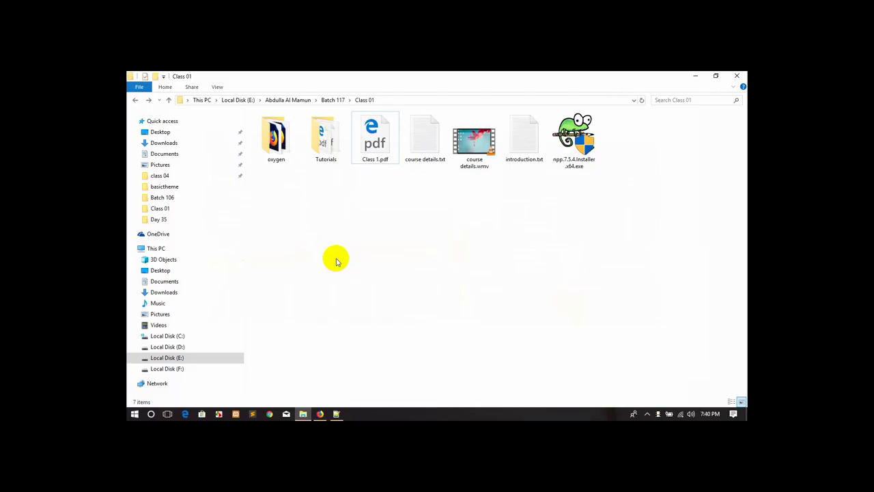
{"action": "key", "text": "ctrl+shift+n"}
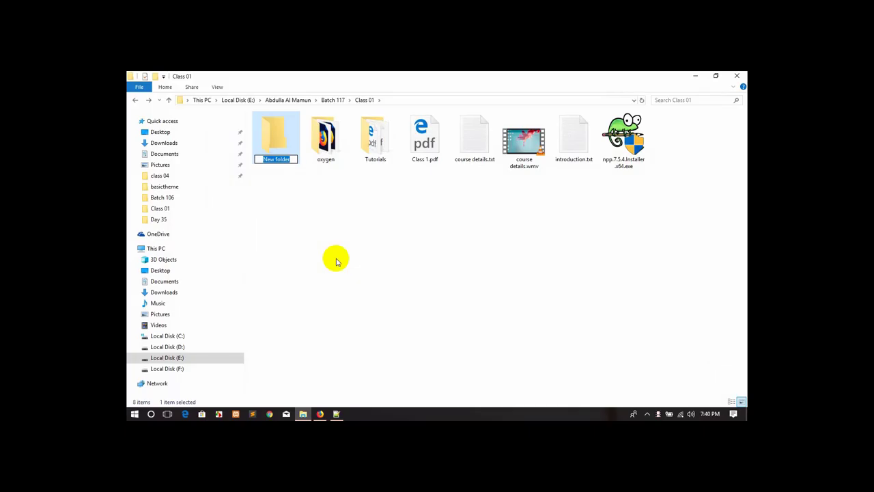
{"action": "type", "text": "web"}
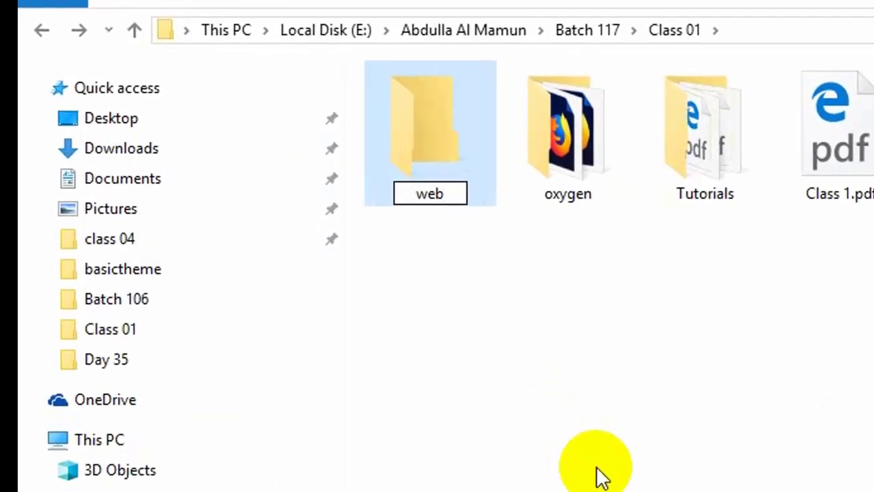
{"action": "key", "text": "Return"}
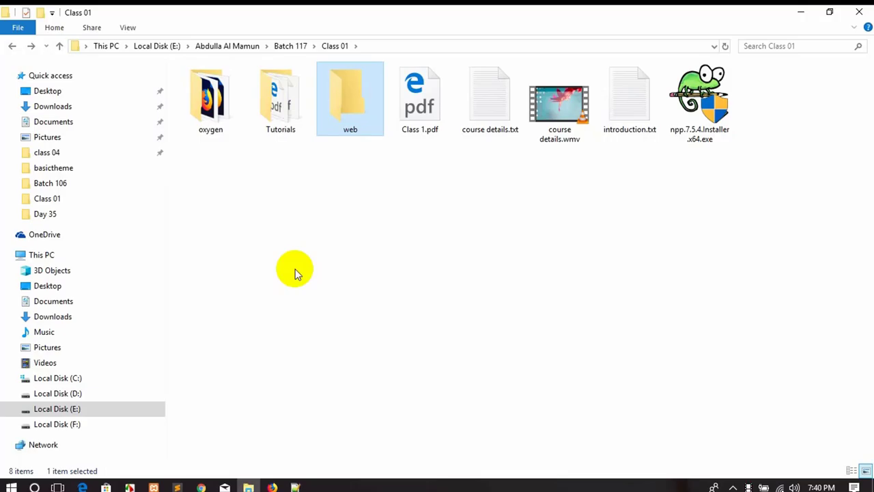
{"action": "left_click", "coordinate": [351, 186]}
{"action": "right_click", "coordinate": [350, 185]}
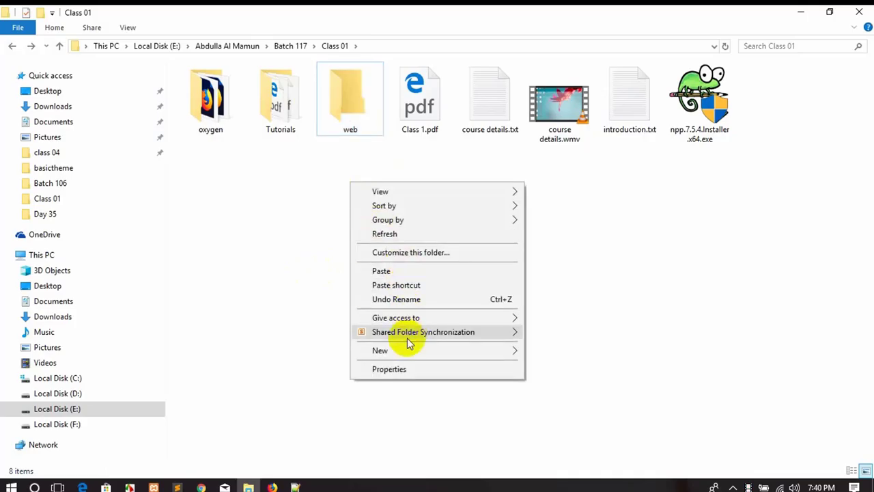
{"action": "mouse_move", "coordinate": [407, 350]}
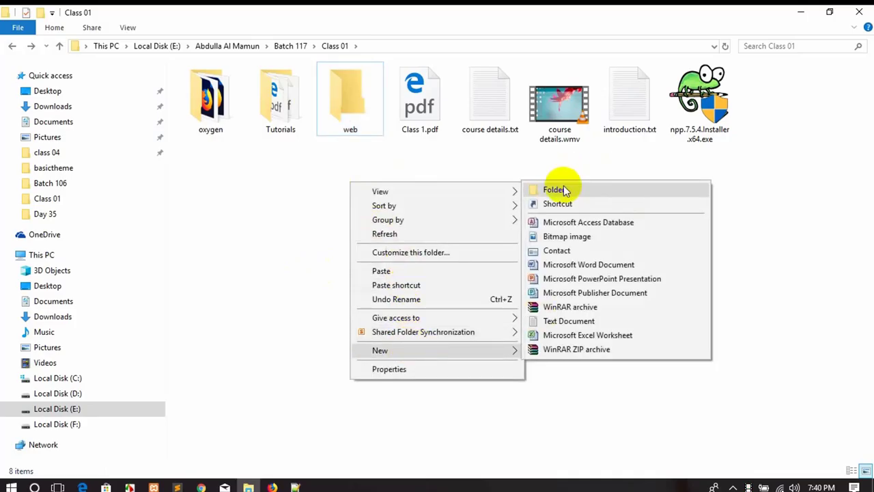
{"action": "left_click", "coordinate": [279, 219]}
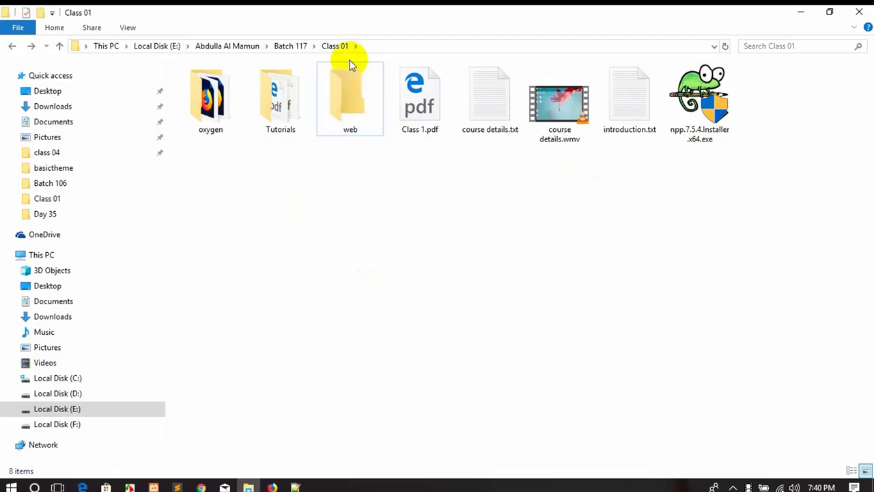
Open the web folder and create a text document named web.html in it, accepting the extension change.
{"action": "double_click", "coordinate": [341, 89]}
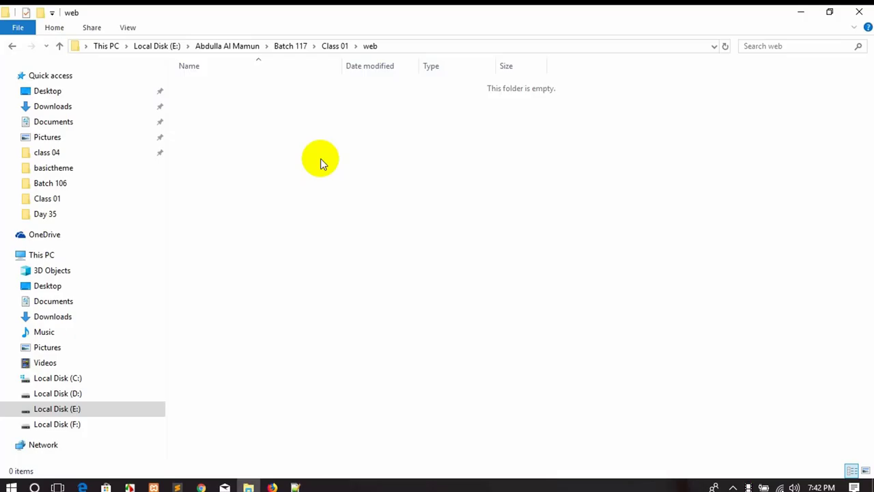
{"action": "right_click", "coordinate": [254, 121]}
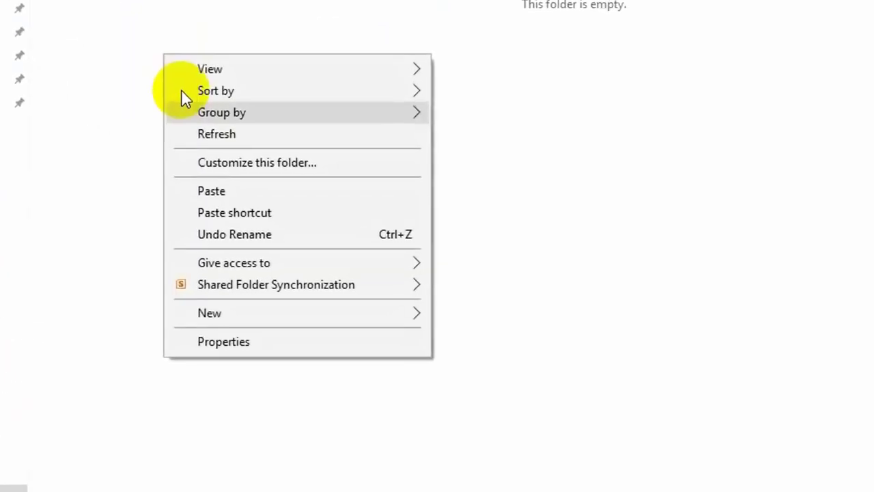
{"action": "mouse_move", "coordinate": [243, 317]}
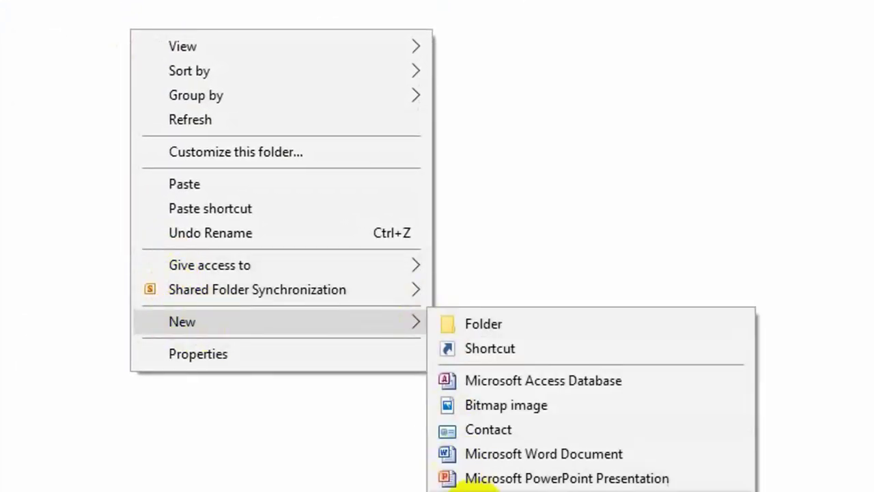
{"action": "left_click", "coordinate": [486, 471]}
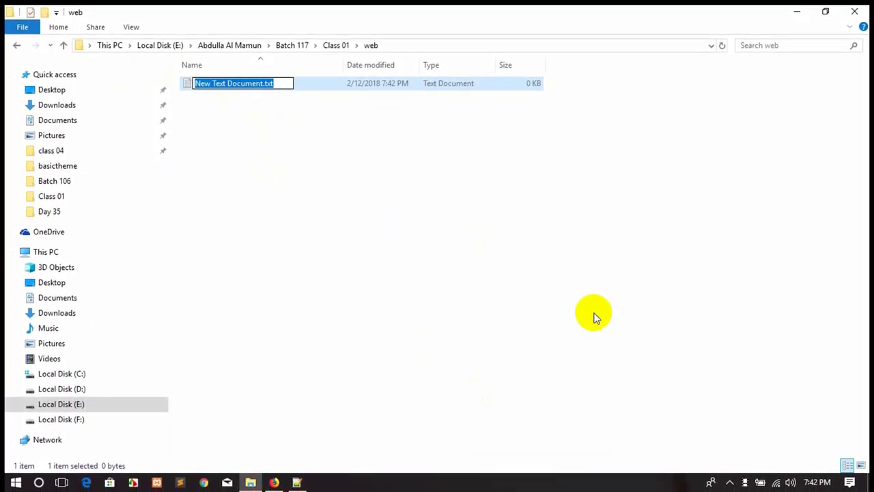
{"action": "type", "text": "web.h"}
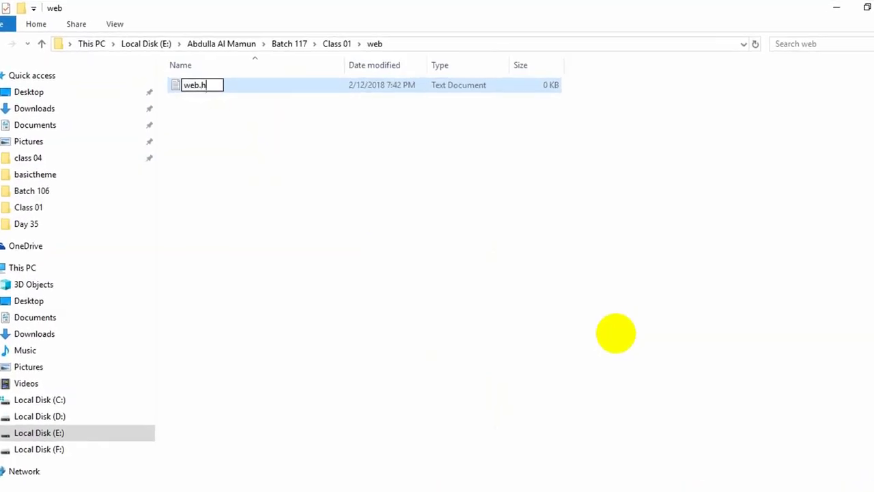
{"action": "type", "text": "tml"}
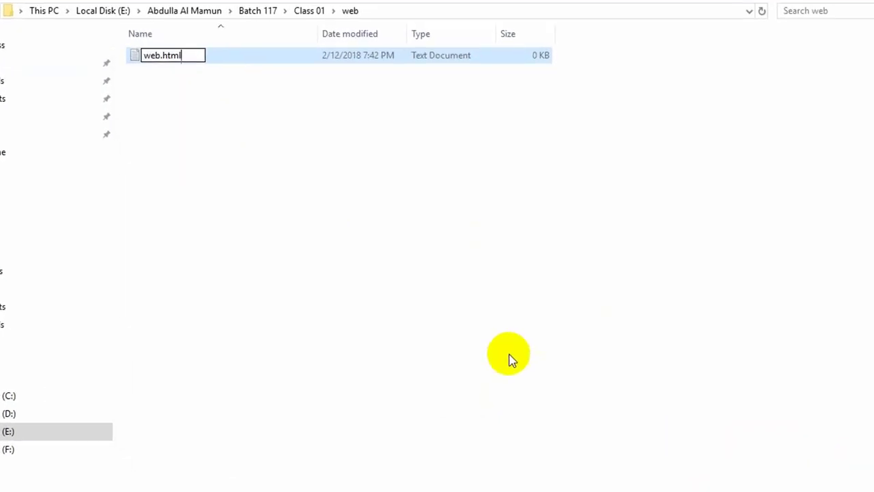
{"action": "key", "text": "Return"}
{"action": "left_click", "coordinate": [496, 252]}
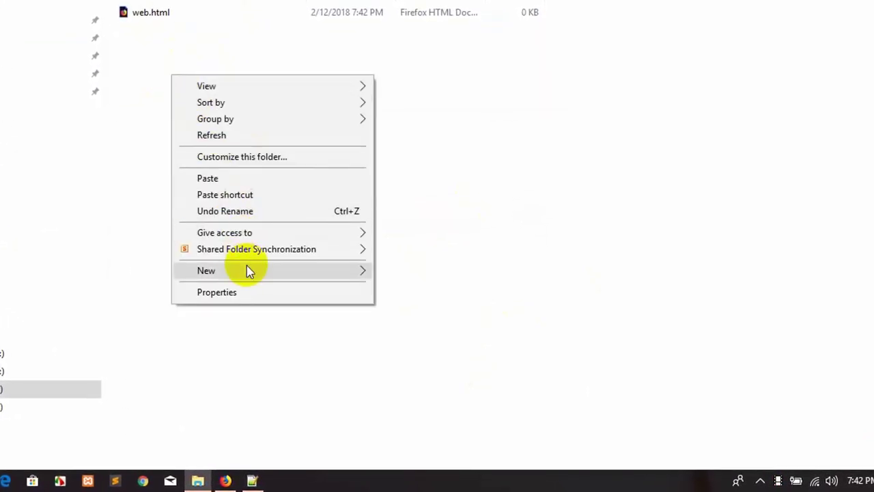
Create a Microsoft Word document in the web folder and rename it, extension included, to web2.html.
{"action": "mouse_move", "coordinate": [247, 269]}
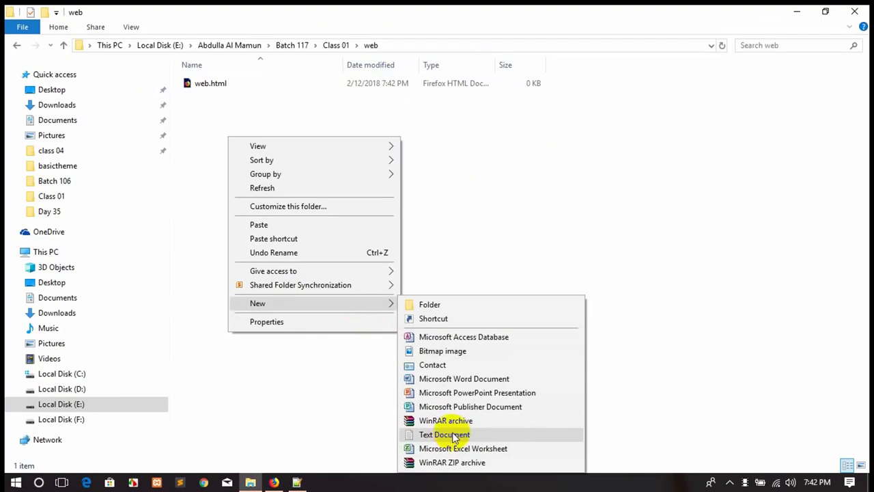
{"action": "left_click", "coordinate": [448, 358]}
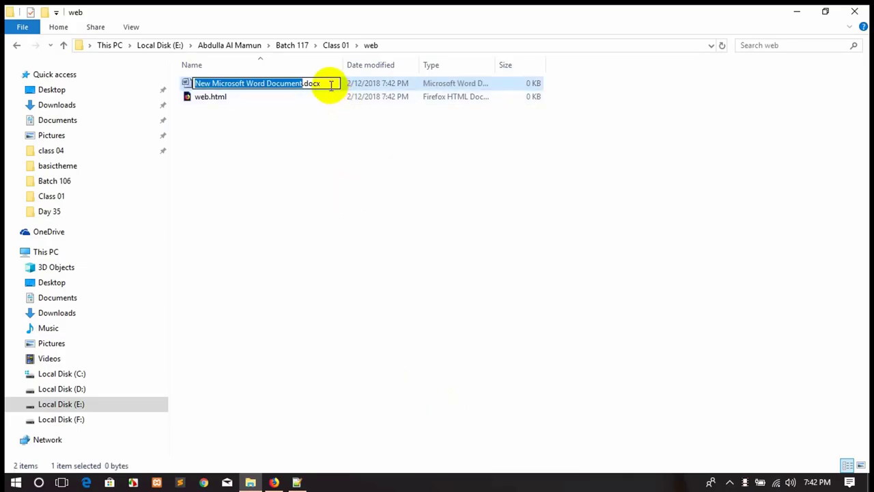
{"action": "left_click_drag", "start_coordinate": [332, 83], "coordinate": [187, 83]}
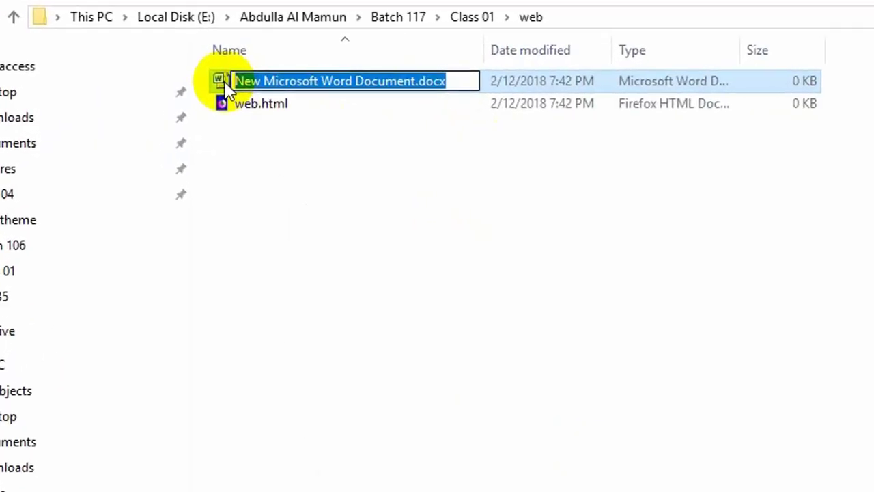
{"action": "key", "text": "BackSpace"}
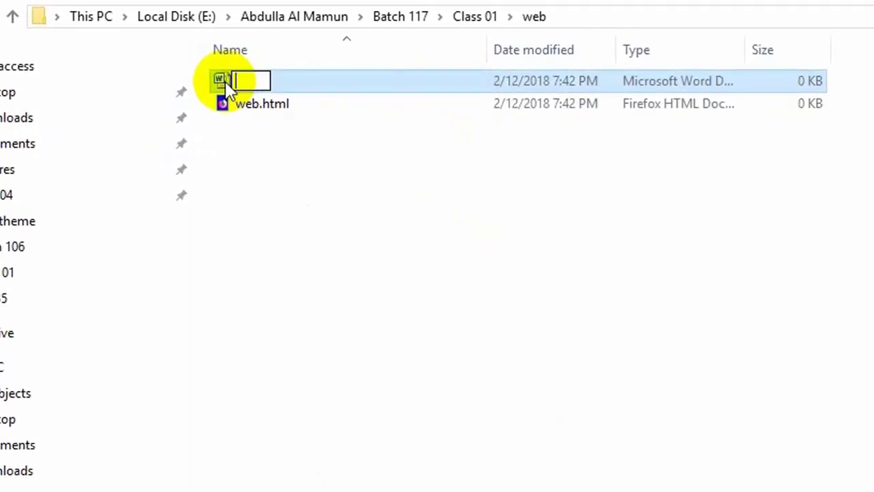
{"action": "type", "text": "web"}
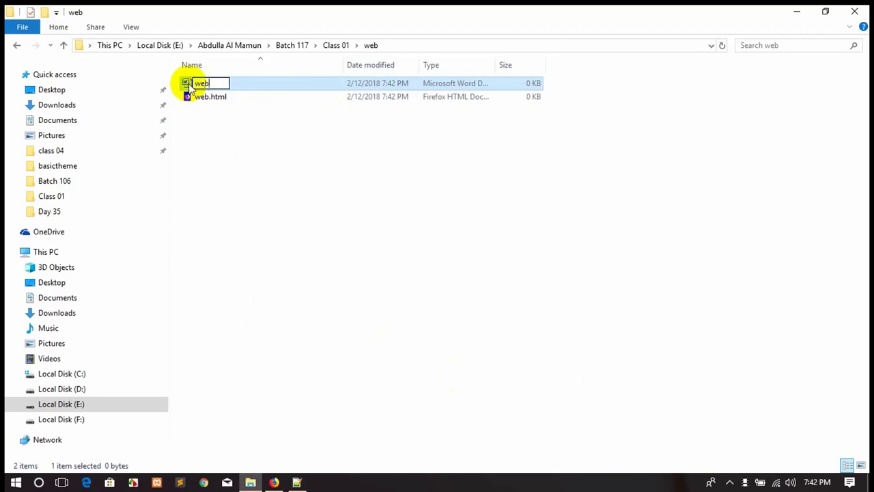
{"action": "type", "text": "2.html"}
{"action": "key", "text": "Return"}
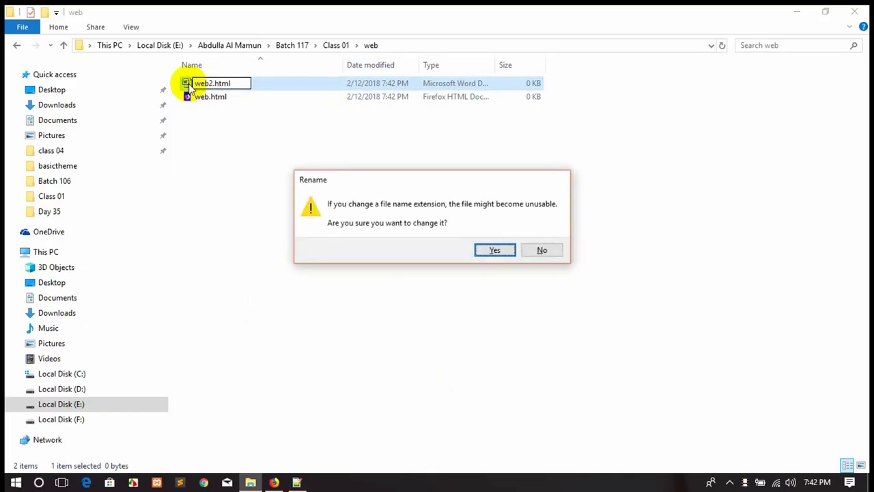
{"action": "key", "text": "Return"}
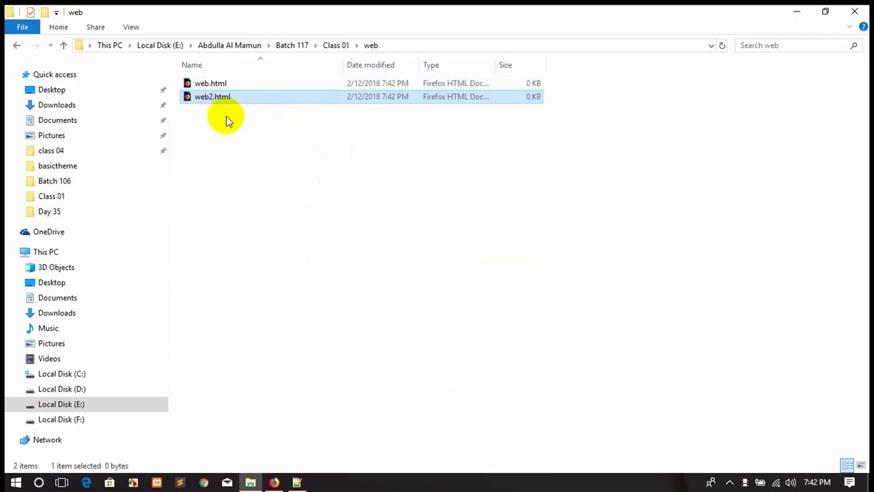
Create a Microsoft PowerPoint presentation in the web folder and rename it, extension included, to web3.html.
{"action": "right_click", "coordinate": [230, 138]}
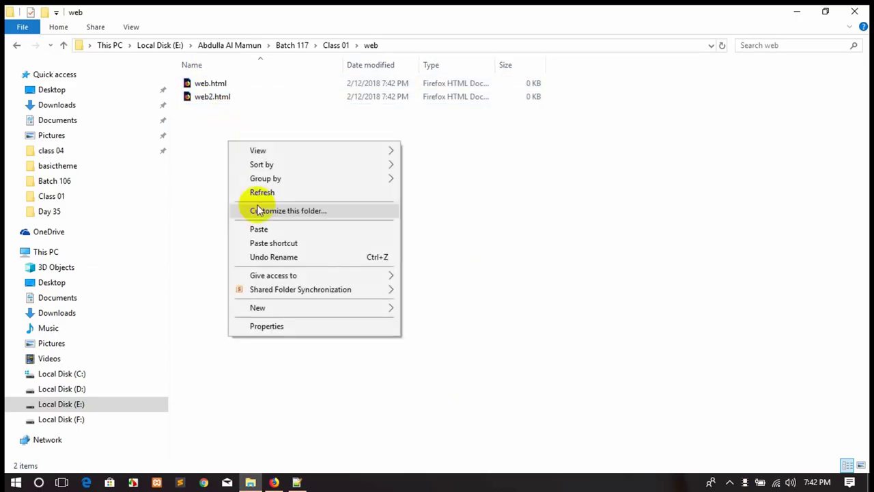
{"action": "mouse_move", "coordinate": [289, 312]}
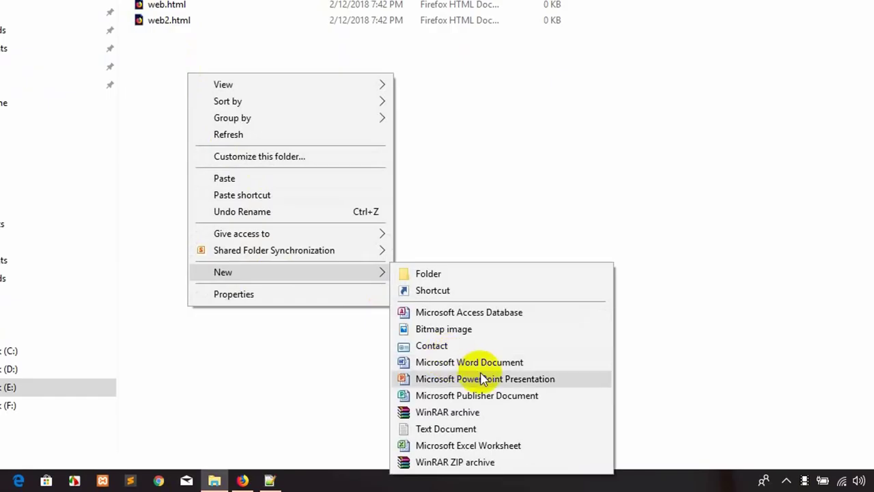
{"action": "left_click", "coordinate": [482, 383]}
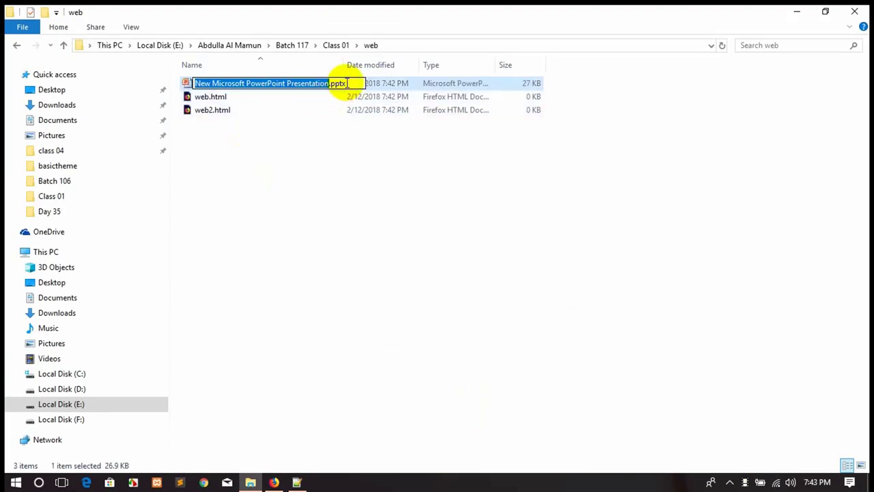
{"action": "left_click_drag", "start_coordinate": [347, 83], "coordinate": [195, 83]}
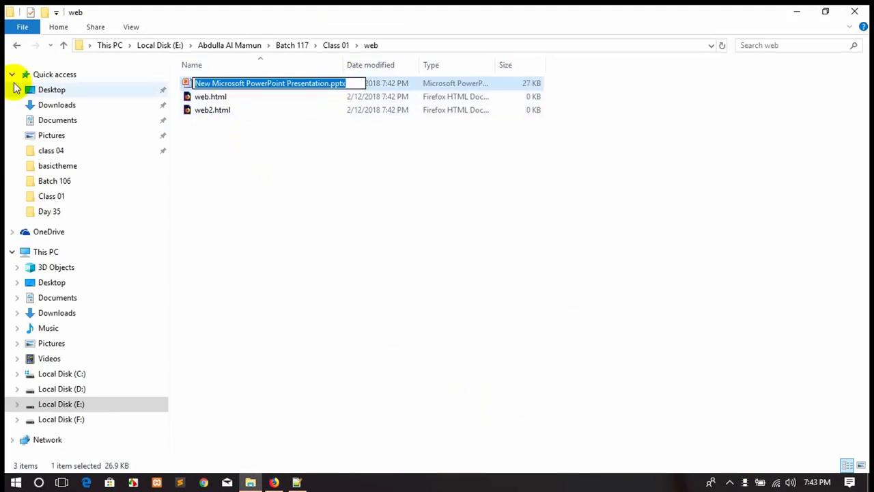
{"action": "type", "text": "web3."}
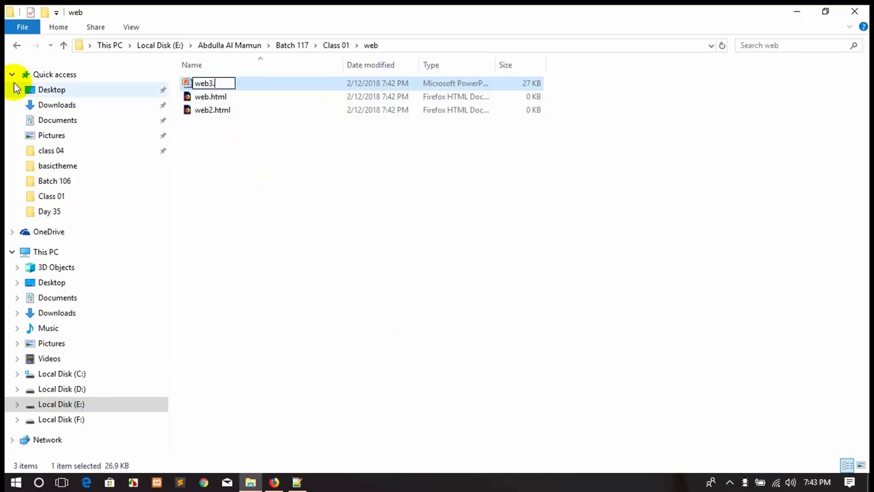
{"action": "type", "text": "html"}
{"action": "key", "text": "Return"}
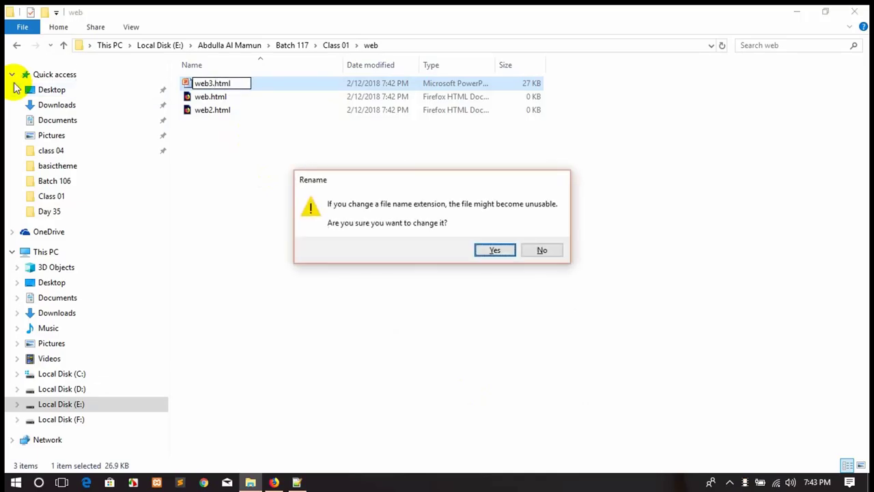
{"action": "key", "text": "Return"}
{"action": "left_click", "coordinate": [264, 166]}
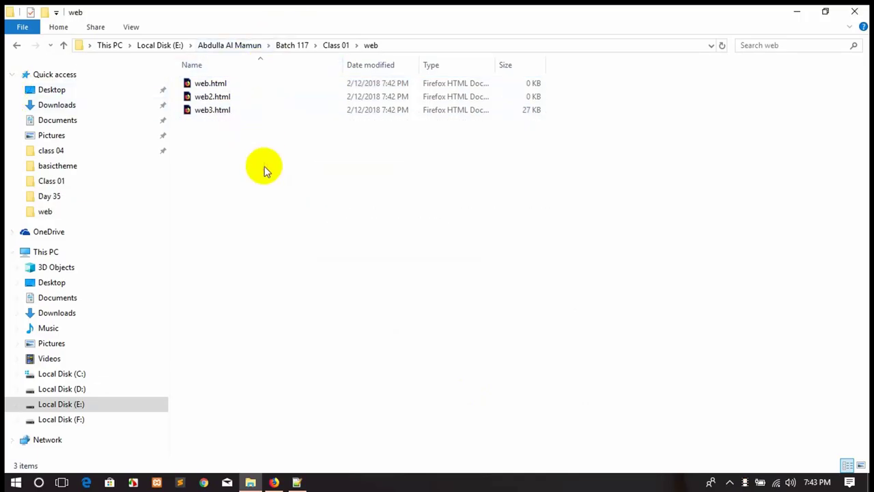
Create another text document in the web folder, keep its default name, and select it.
{"action": "right_click", "coordinate": [241, 151]}
{"action": "mouse_move", "coordinate": [287, 316]}
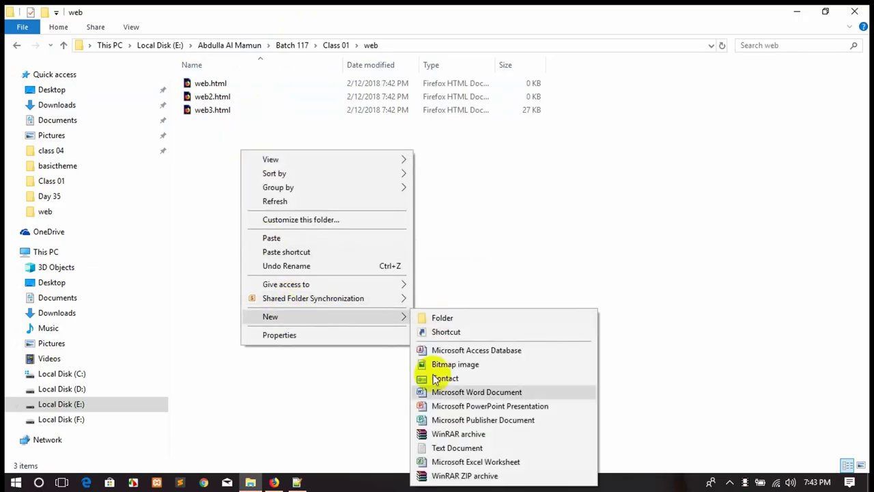
{"action": "left_click", "coordinate": [456, 448]}
{"action": "left_click", "coordinate": [309, 211]}
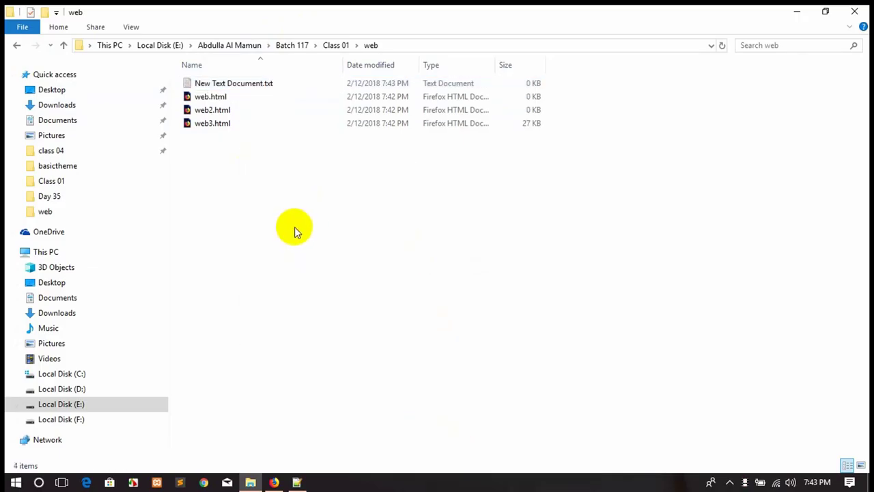
{"action": "left_click", "coordinate": [227, 82]}
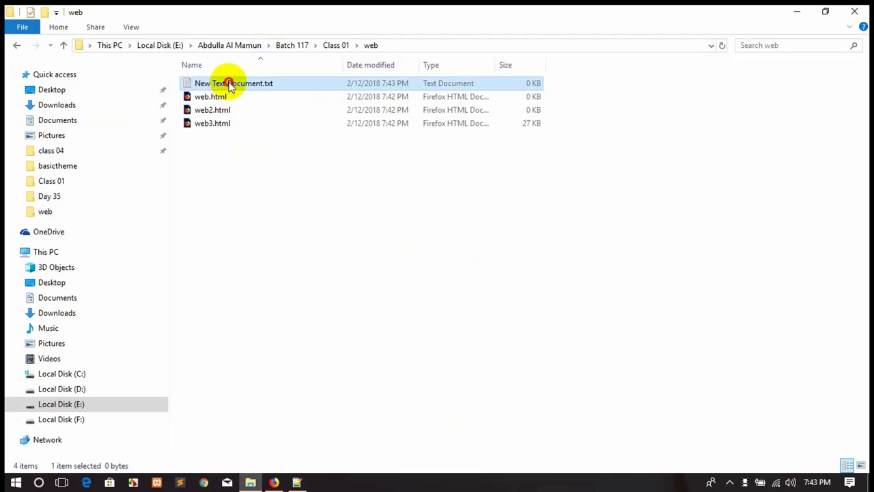
Open File Explorer Options from a system search for "folder" and turn on hiding extensions for known file types.
{"action": "left_click", "coordinate": [228, 82]}
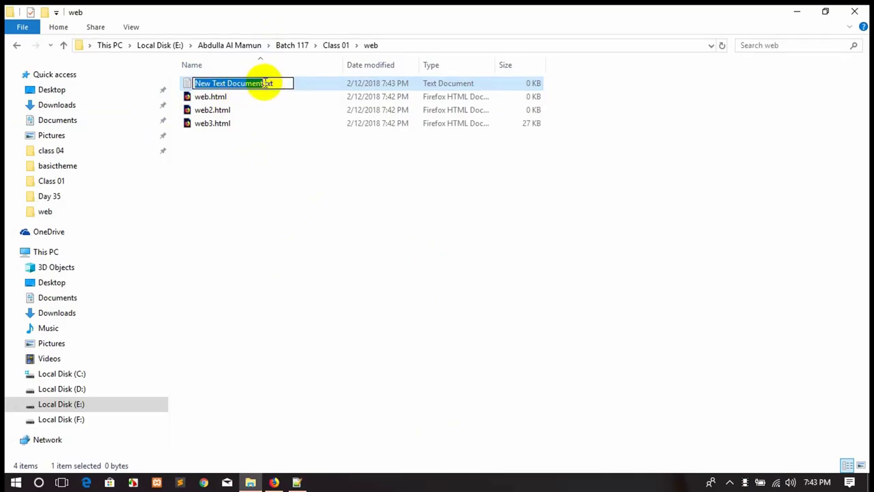
{"action": "left_click", "coordinate": [199, 317]}
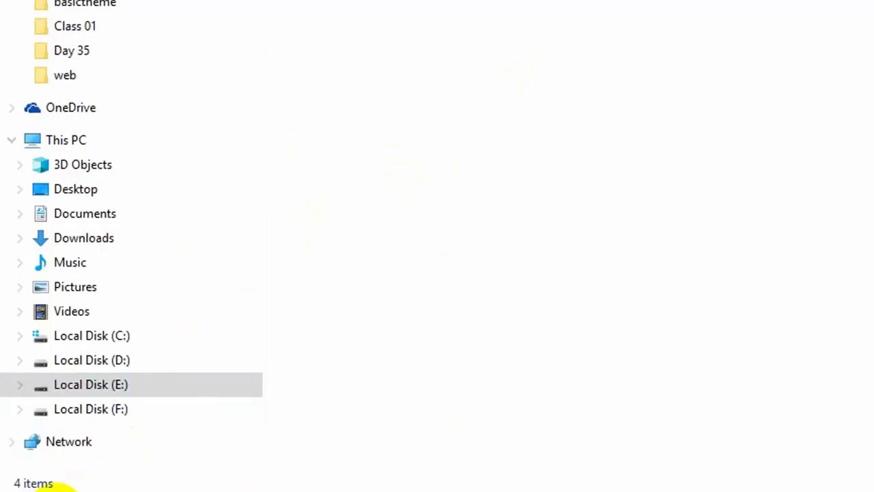
{"action": "left_click", "coordinate": [39, 481]}
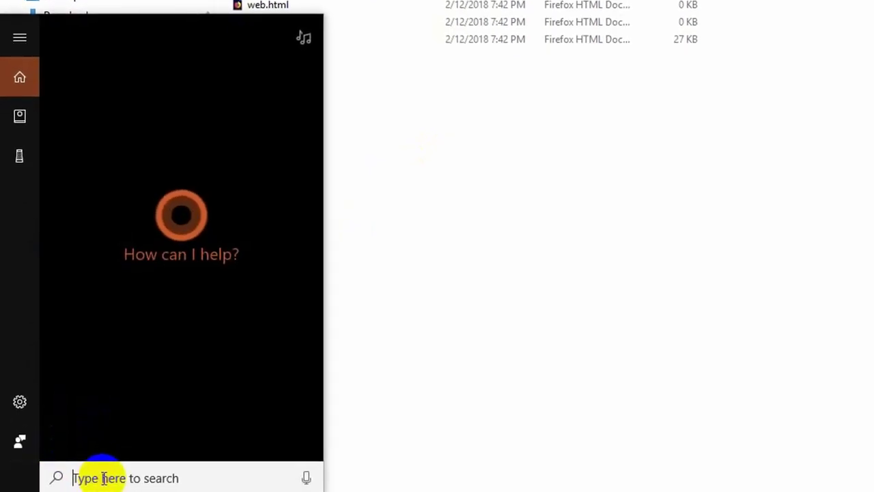
{"action": "type", "text": "folder"}
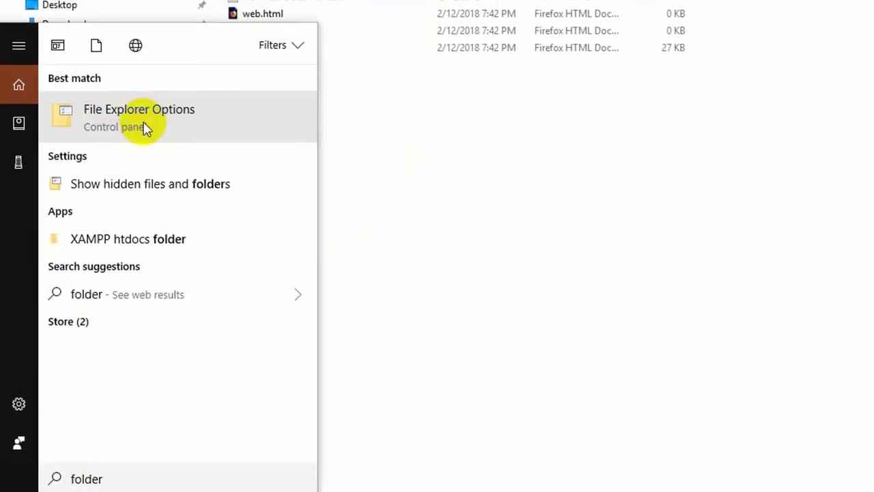
{"action": "left_click", "coordinate": [146, 128]}
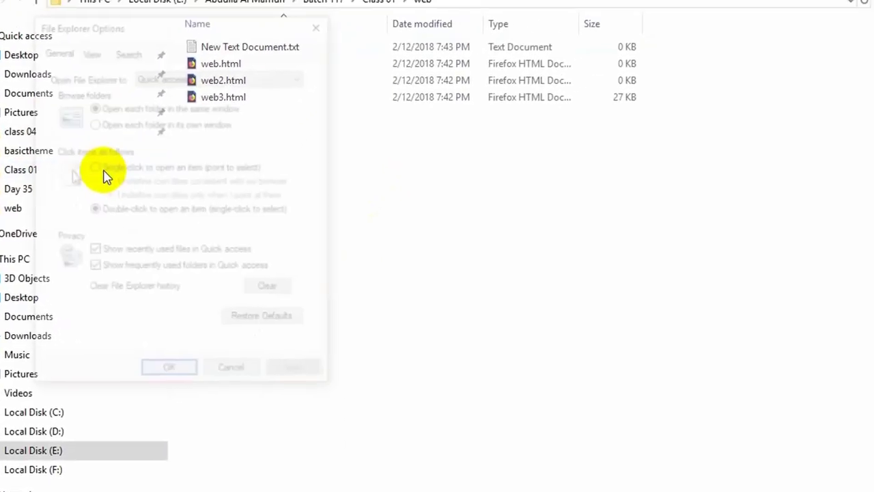
{"action": "left_click", "coordinate": [65, 80]}
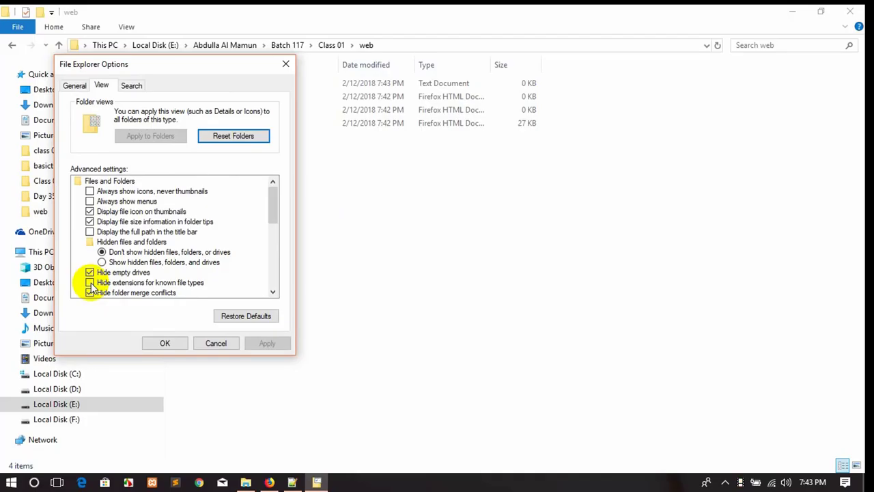
{"action": "left_click", "coordinate": [89, 282]}
{"action": "left_click", "coordinate": [267, 343]}
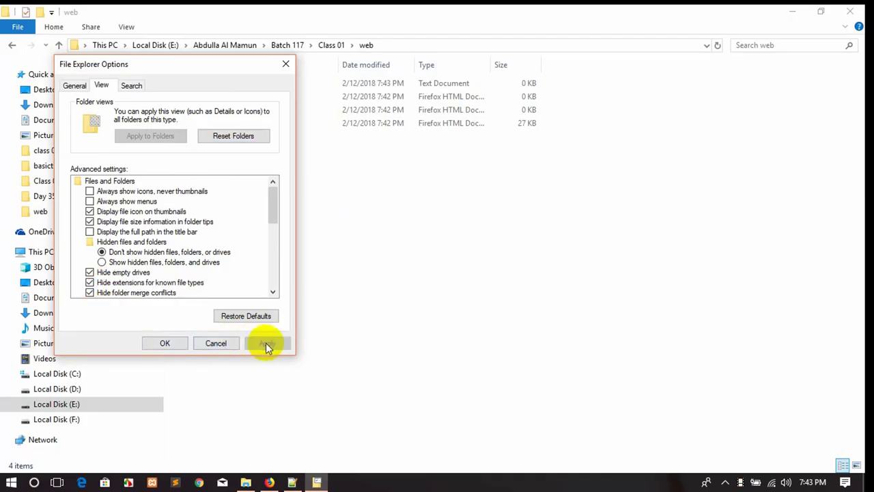
{"action": "left_click", "coordinate": [164, 344]}
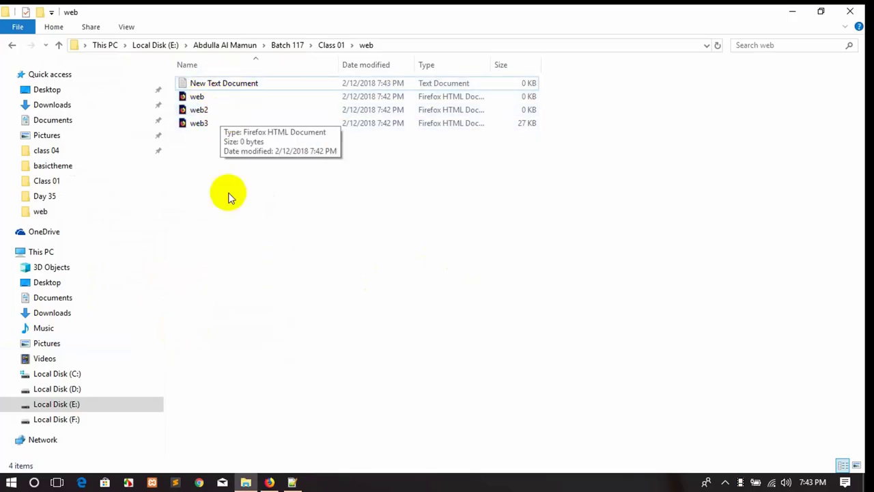
Create a Microsoft Word document in the web folder and name it web4.html while extensions are hidden.
{"action": "right_click", "coordinate": [222, 159]}
{"action": "mouse_move", "coordinate": [287, 327]}
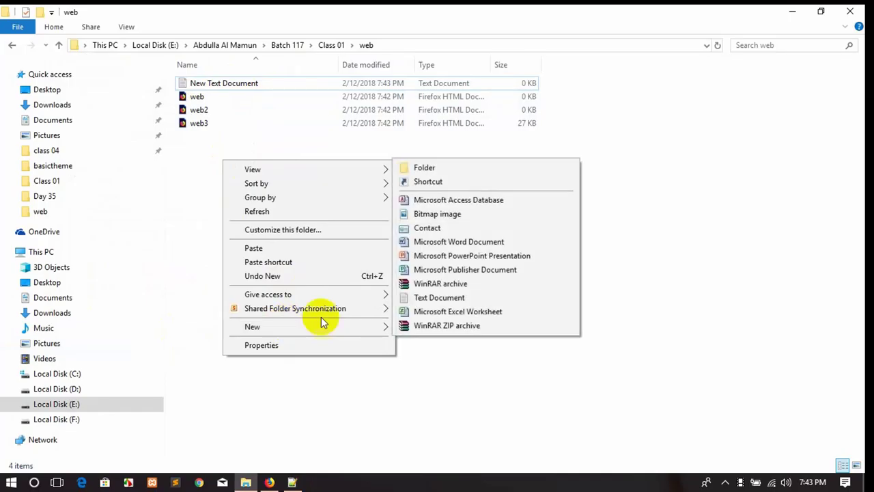
{"action": "left_click", "coordinate": [450, 242]}
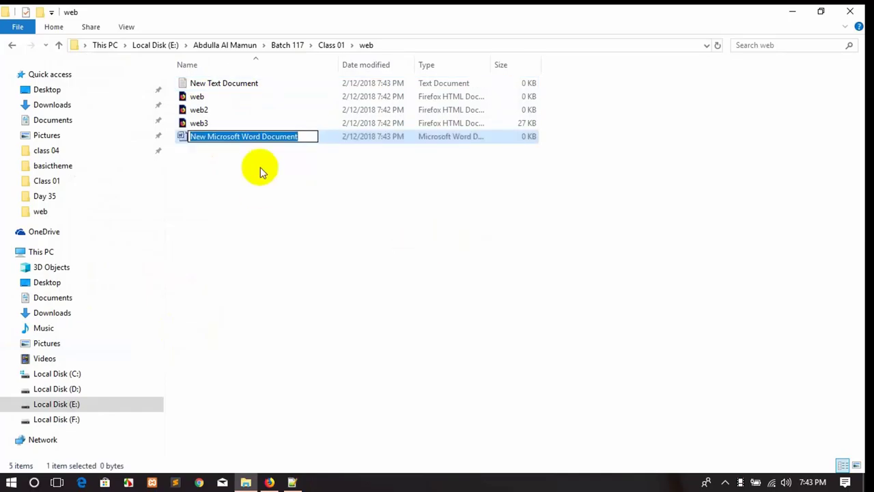
{"action": "type", "text": "w"}
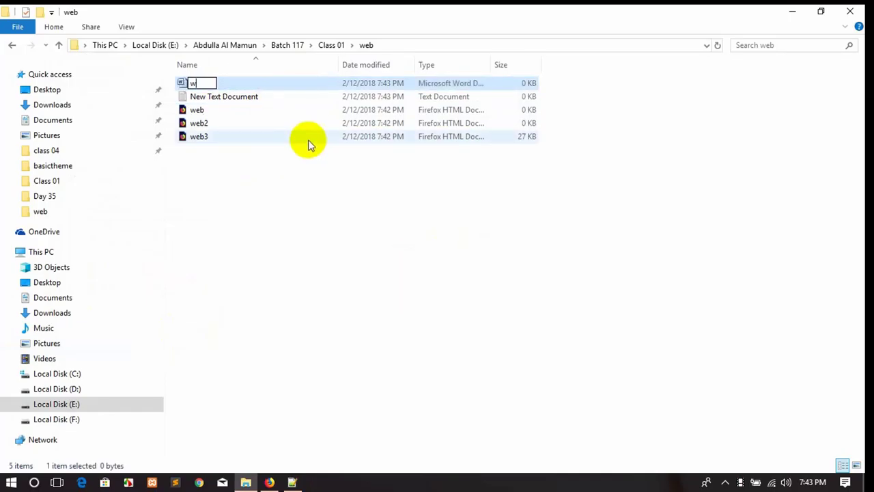
{"action": "type", "text": "eb4.html"}
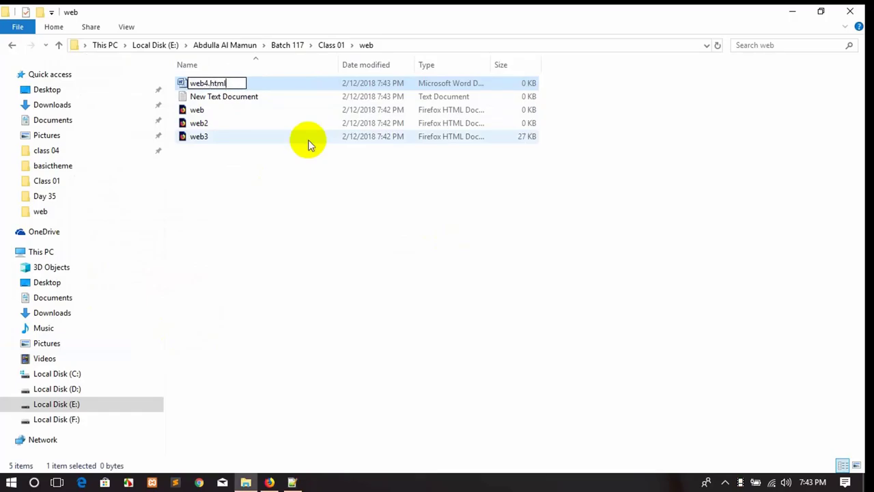
{"action": "key", "text": "Return"}
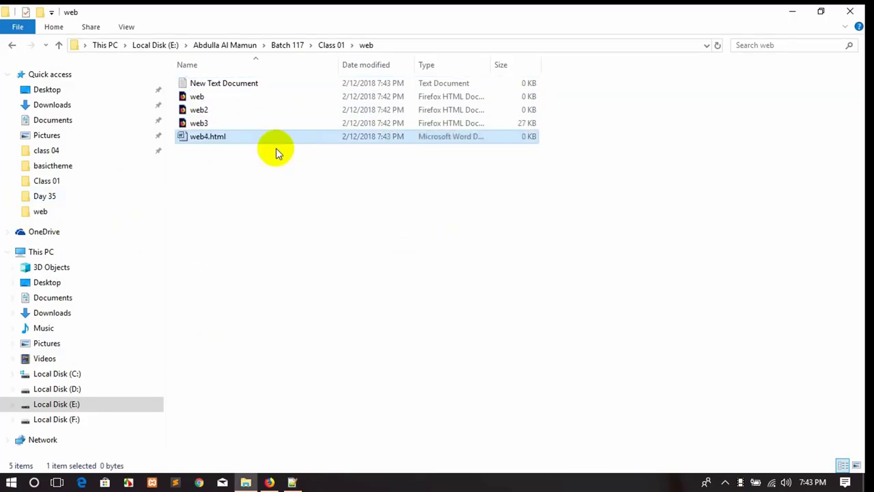
{"action": "left_click", "coordinate": [244, 181]}
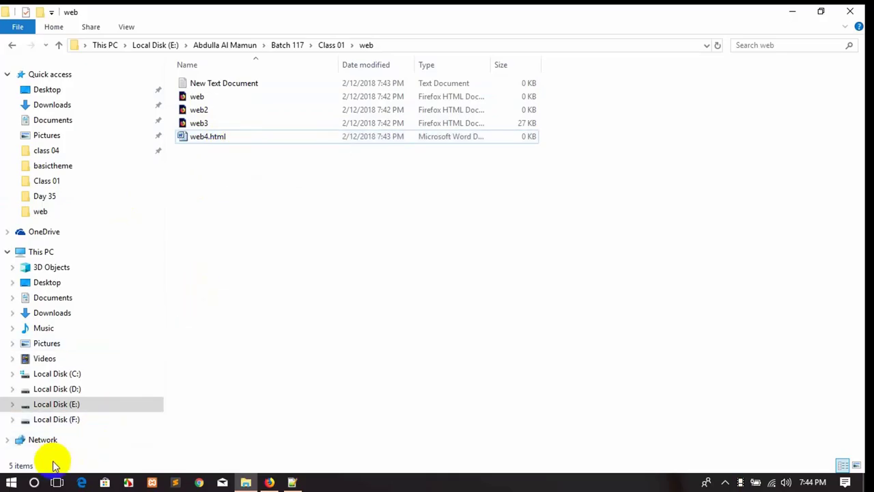
Reopen File Explorer Options and turn off hiding extensions for known file types, applying the change.
{"action": "left_click", "coordinate": [35, 483]}
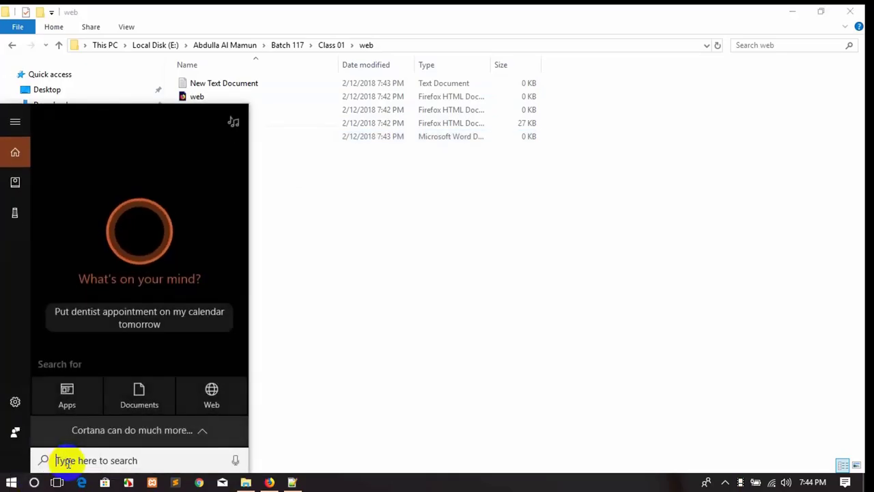
{"action": "left_click", "coordinate": [443, 294]}
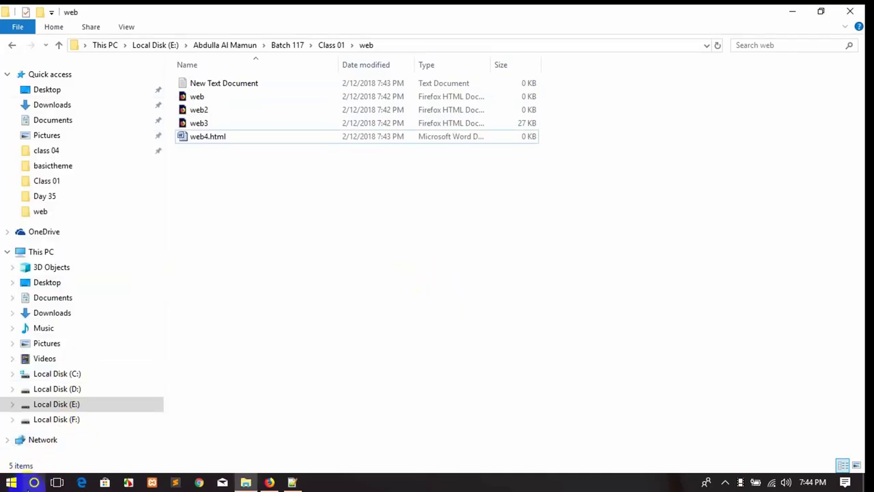
{"action": "left_click", "coordinate": [34, 482]}
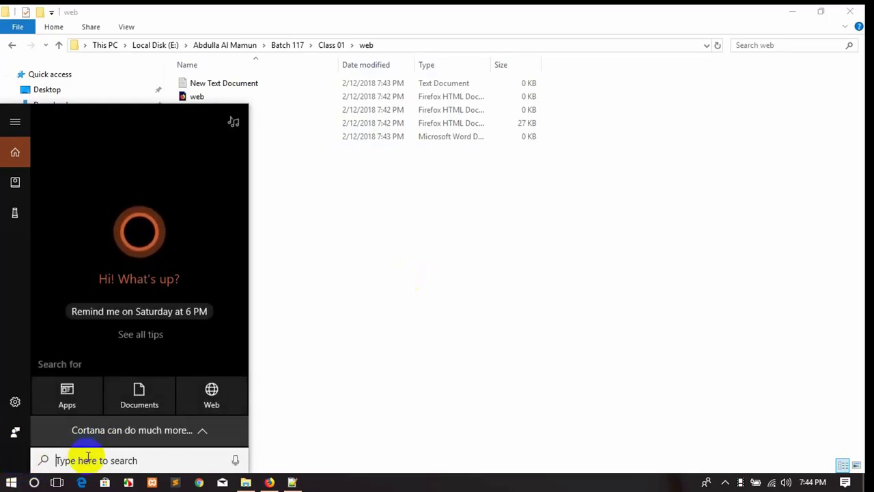
{"action": "type", "text": "folder"}
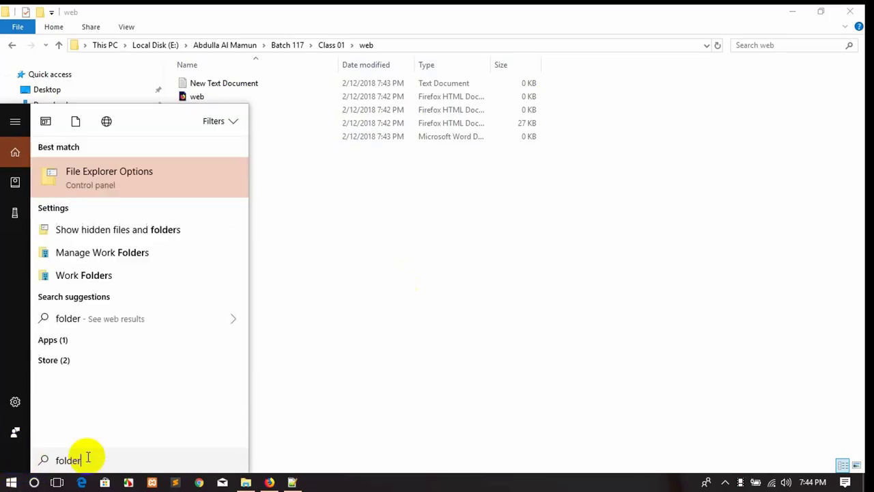
{"action": "left_click", "coordinate": [100, 179]}
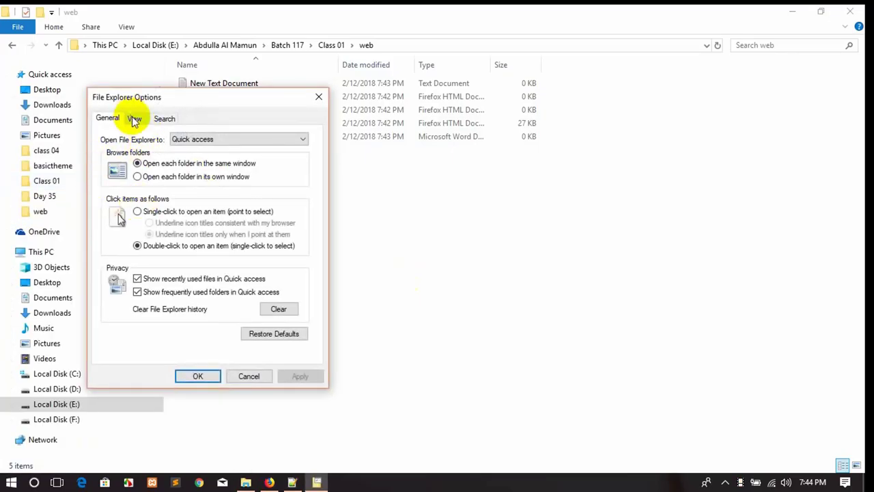
{"action": "left_click", "coordinate": [135, 119]}
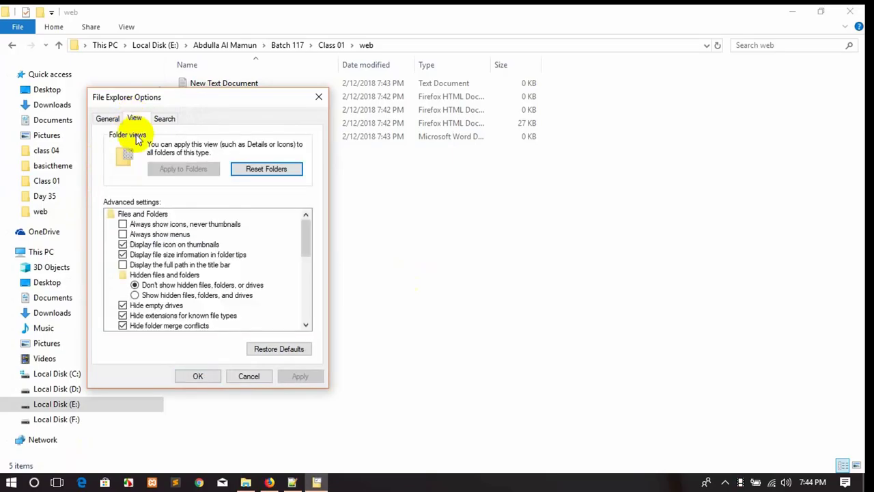
{"action": "left_click", "coordinate": [122, 316]}
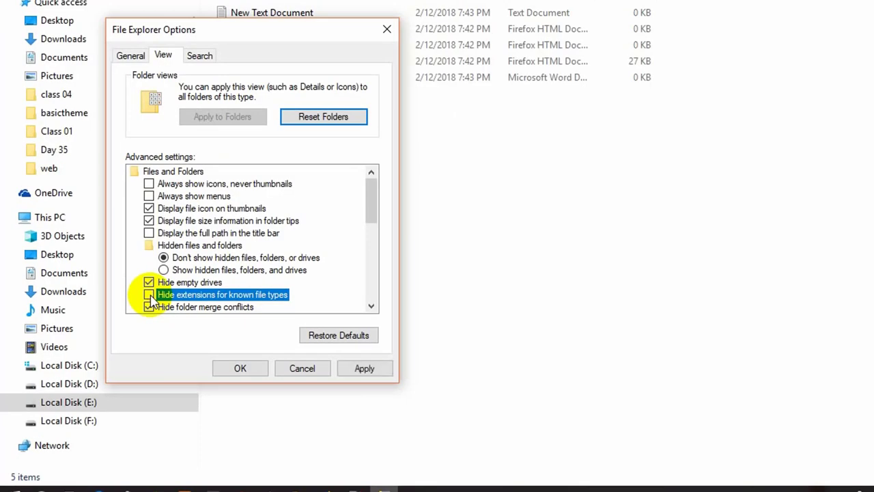
{"action": "left_click", "coordinate": [300, 376]}
{"action": "left_click", "coordinate": [194, 375]}
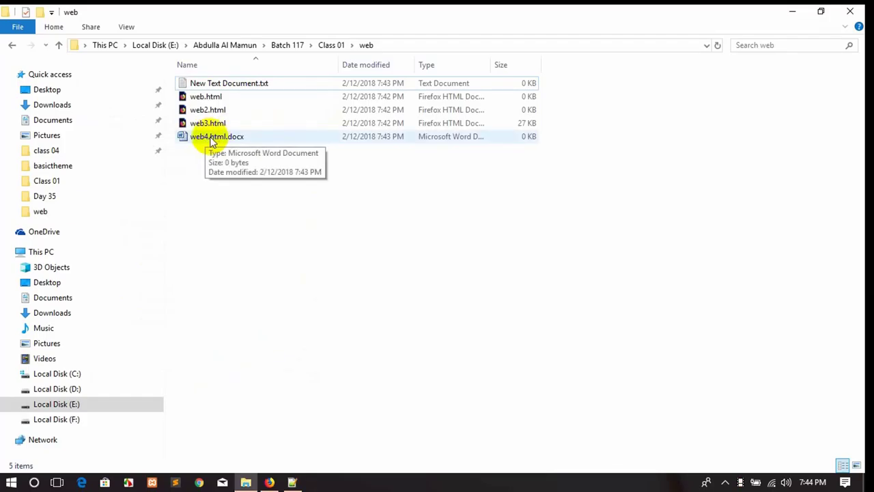
Remove the .docx extension from web4.html.docx so the file is named web4.html, accepting the extension change.
{"action": "left_click", "coordinate": [244, 137]}
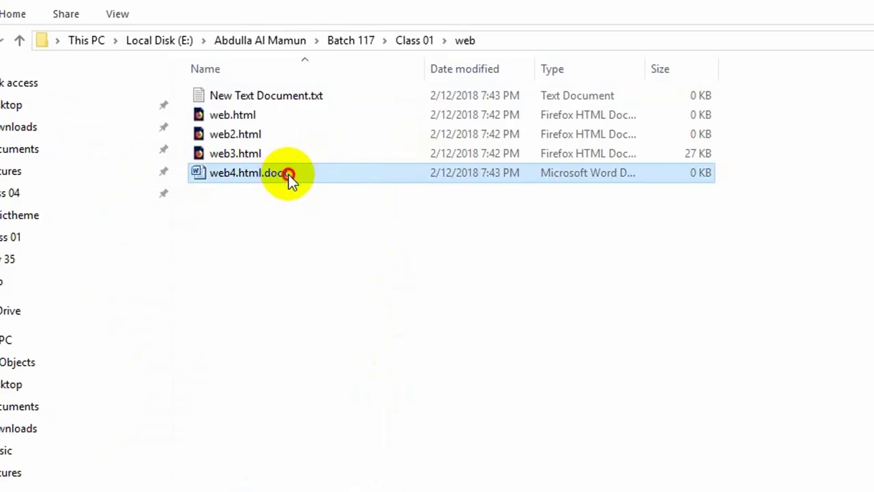
{"action": "left_click", "coordinate": [287, 174]}
{"action": "key", "text": "End"}
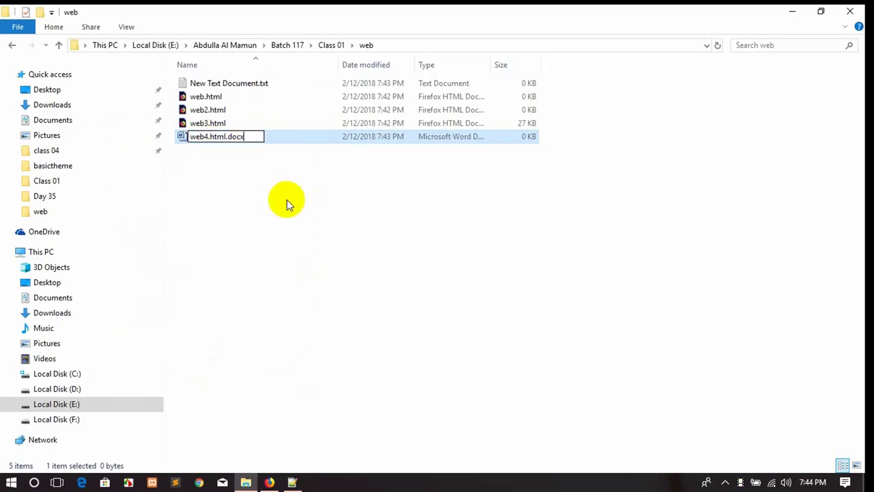
{"action": "key", "text": "BackSpace"}
{"action": "key", "text": "BackSpace"}
{"action": "key", "text": "BackSpace"}
{"action": "key", "text": "BackSpace"}
{"action": "key", "text": "BackSpace"}
{"action": "key", "text": "Return"}
{"action": "key", "text": "Return"}
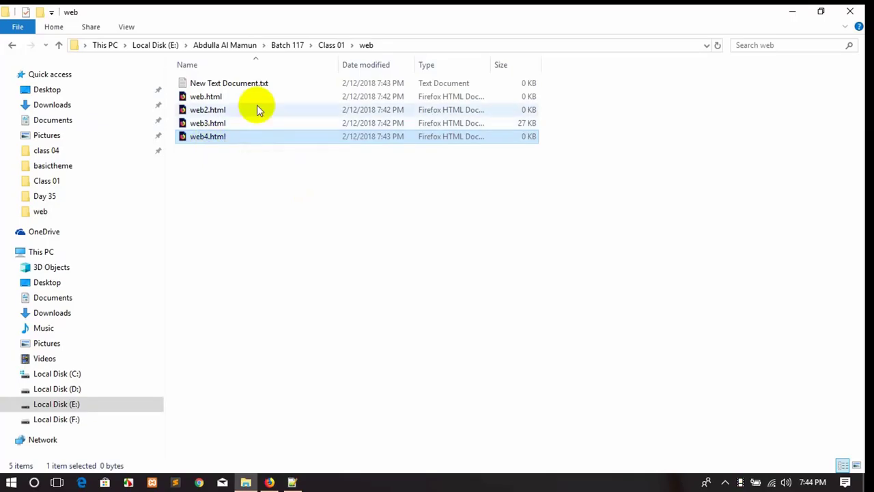
Change the extension of New Text Document.txt from .txt to .html, accepting the extension change.
{"action": "left_click", "coordinate": [243, 86]}
{"action": "left_click", "coordinate": [250, 85]}
{"action": "left_click", "coordinate": [274, 83]}
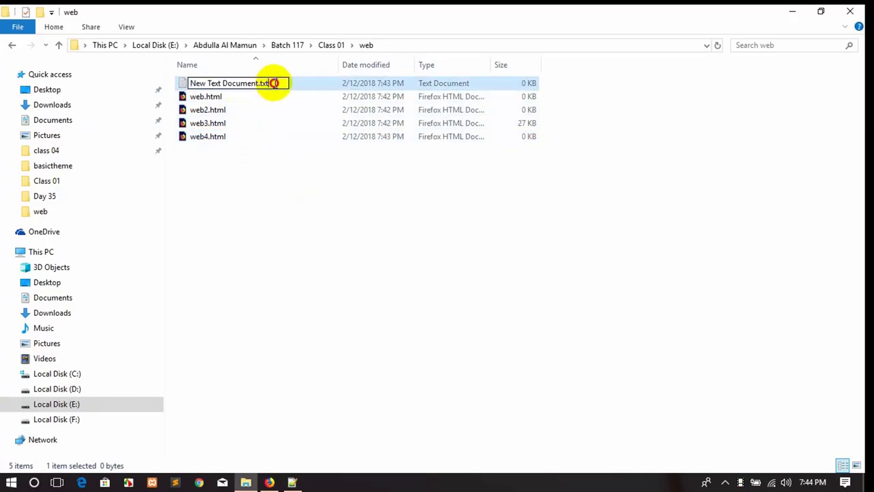
{"action": "key", "text": "BackSpace"}
{"action": "key", "text": "BackSpace"}
{"action": "key", "text": "BackSpace"}
{"action": "key", "text": "BackSpace"}
{"action": "type", "text": ".html"}
{"action": "key", "text": "Return"}
{"action": "key", "text": "Return"}
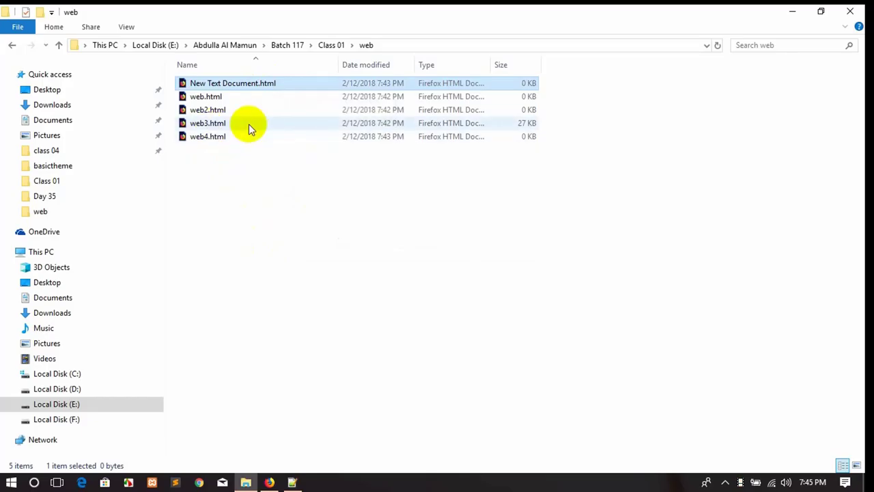
Permanently delete all the HTML files in the web folder.
{"action": "left_click_drag", "start_coordinate": [236, 195], "coordinate": [239, 60]}
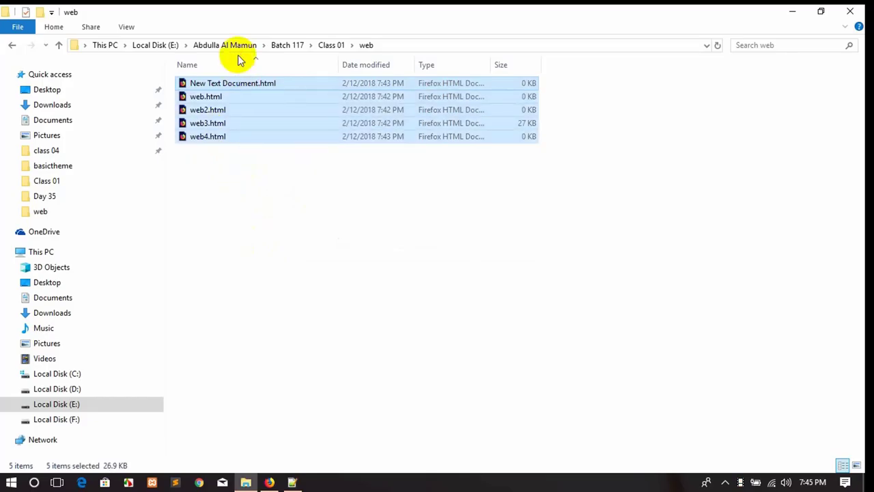
{"action": "key", "text": "shift+Delete"}
{"action": "key", "text": "Return"}
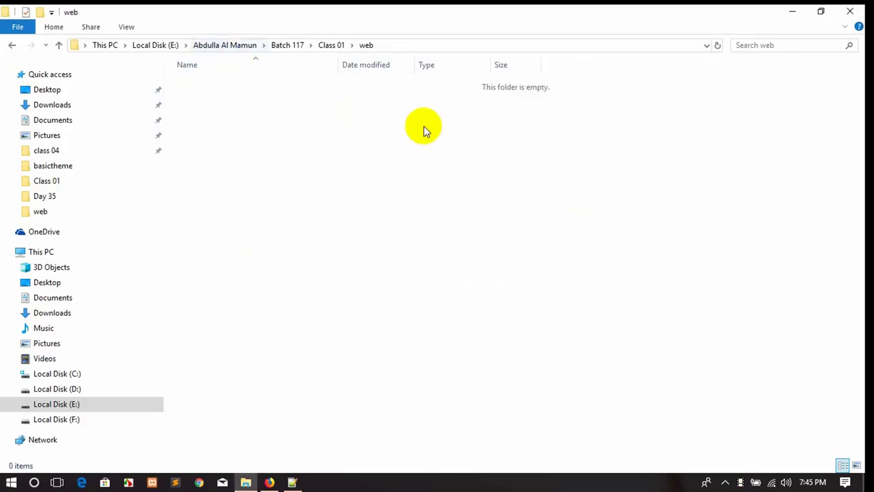
Create a text document in the empty web folder and name it web.html, accepting the extension change.
{"action": "right_click", "coordinate": [235, 132]}
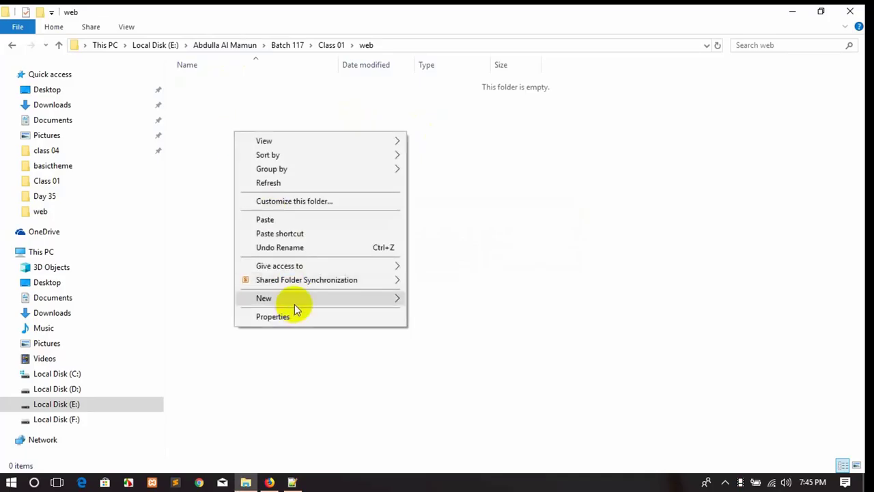
{"action": "mouse_move", "coordinate": [295, 301]}
{"action": "left_click", "coordinate": [449, 430]}
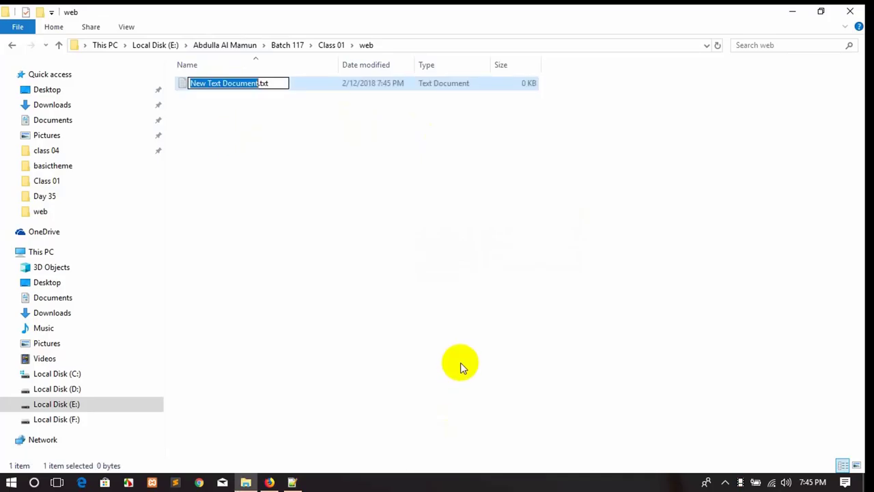
{"action": "key", "text": "ctrl+a"}
{"action": "type", "text": "web.html"}
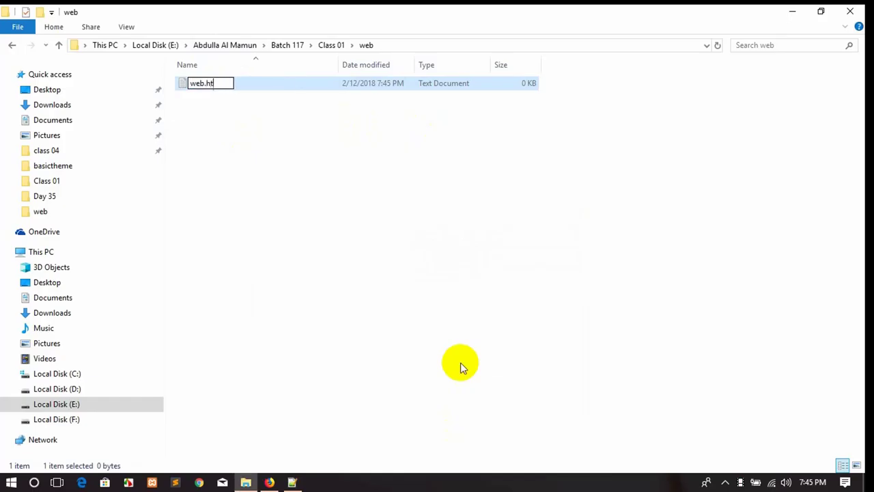
{"action": "key", "text": "Return"}
{"action": "key", "text": "Return"}
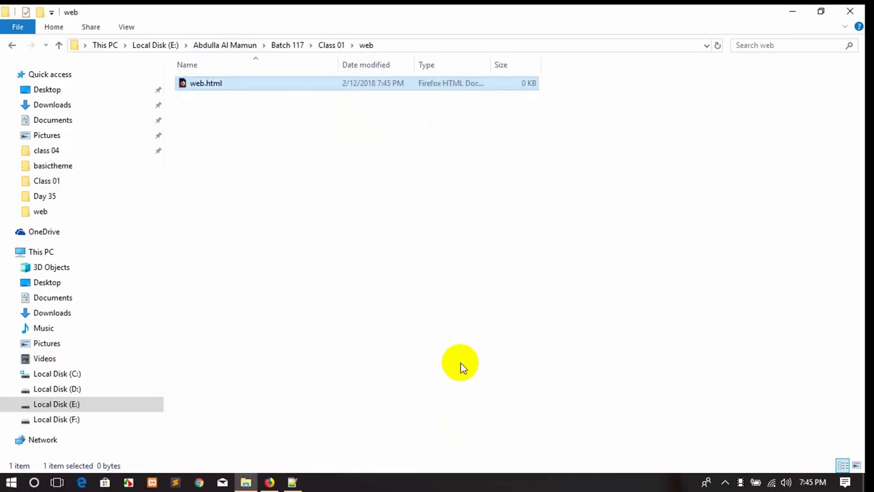
Open web.html for editing in Notepad++ and minimize the editor to return to the web folder.
{"action": "right_click", "coordinate": [217, 87]}
{"action": "left_click", "coordinate": [254, 121]}
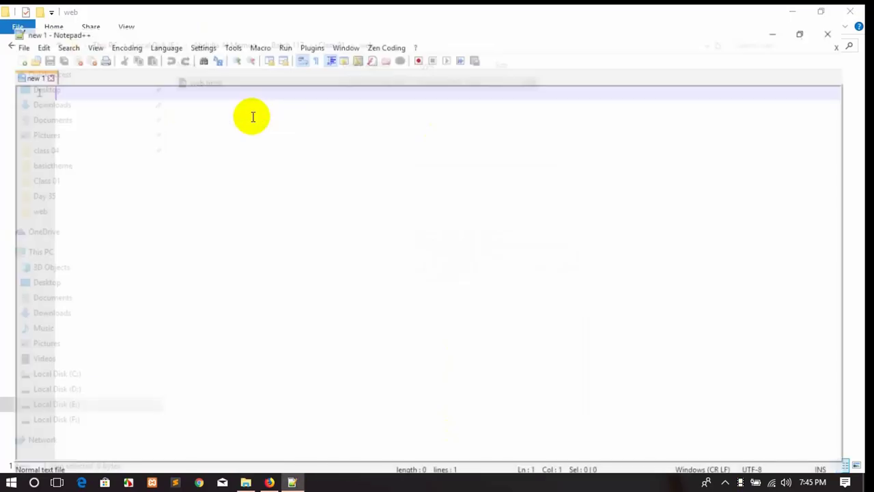
{"action": "left_click", "coordinate": [794, 10]}
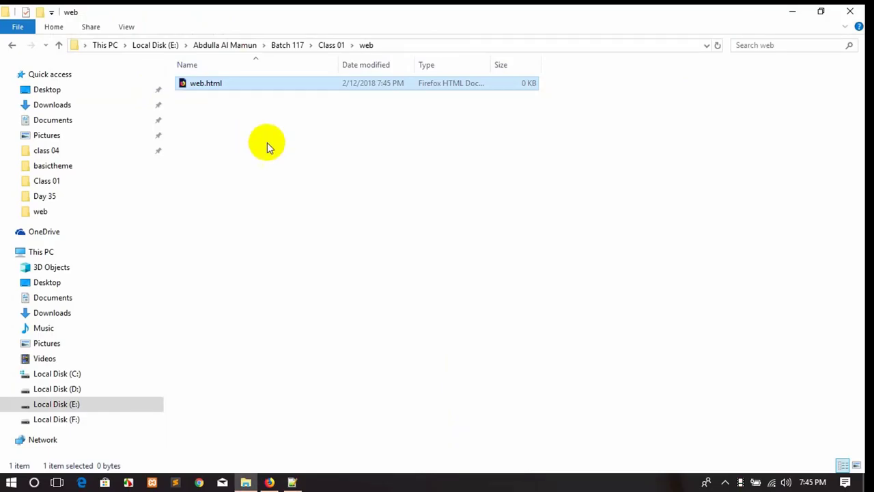
Open web.html from the web folder for editing in Notepad++.
{"action": "left_click", "coordinate": [267, 142]}
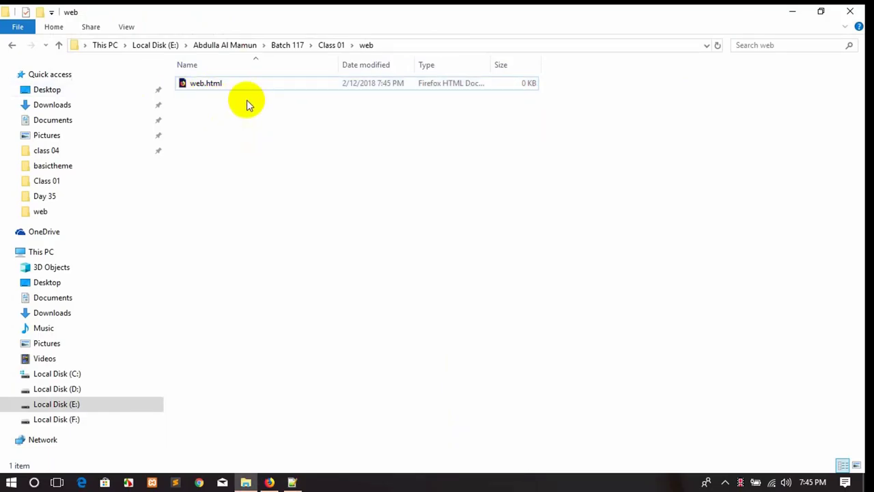
{"action": "left_click", "coordinate": [207, 88]}
{"action": "right_click", "coordinate": [206, 85]}
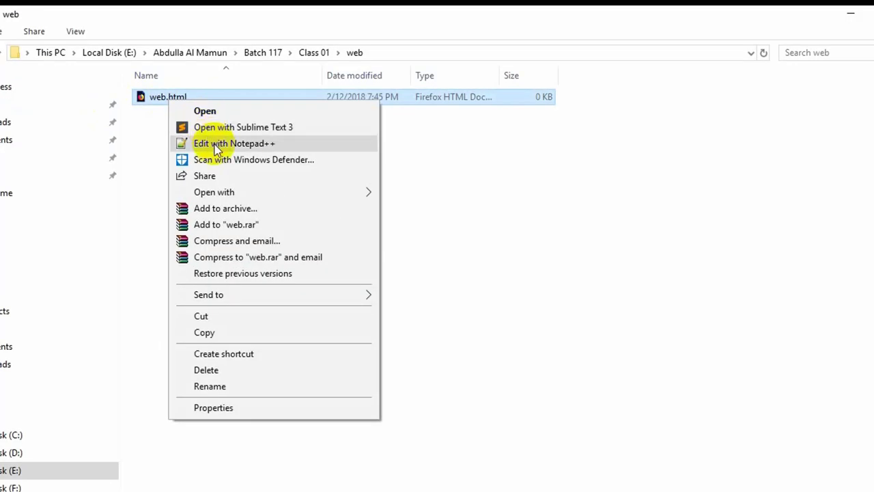
{"action": "left_click", "coordinate": [226, 123]}
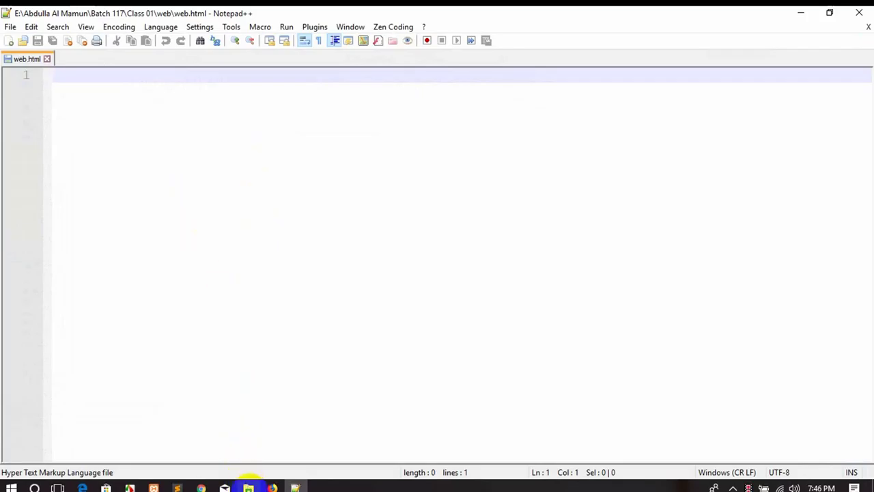
Return to File Explorer and go up from the web folder to the Class 01 folder.
{"action": "left_click", "coordinate": [248, 486]}
{"action": "left_click", "coordinate": [266, 246]}
{"action": "key", "text": "BackSpace"}
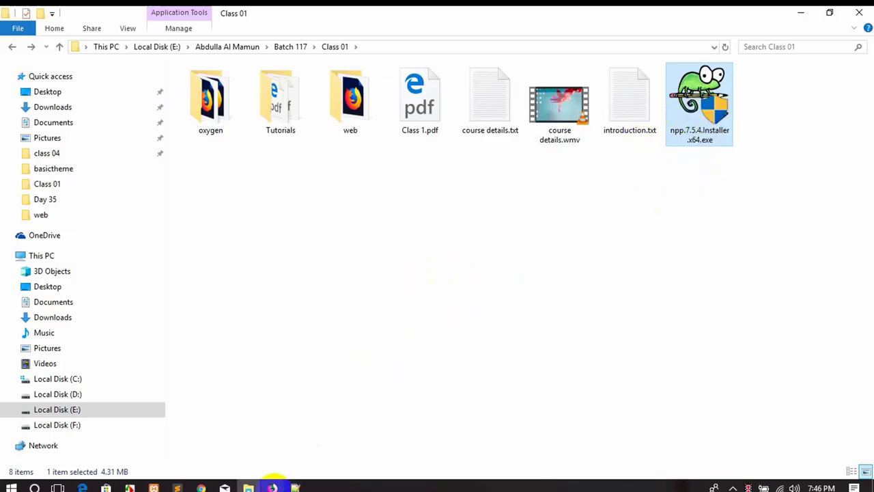
Switch to Firefox, search the web for notepad++ in a new tab and open the Notepad++ home page.
{"action": "left_click", "coordinate": [272, 487]}
{"action": "double_click", "coordinate": [209, 18]}
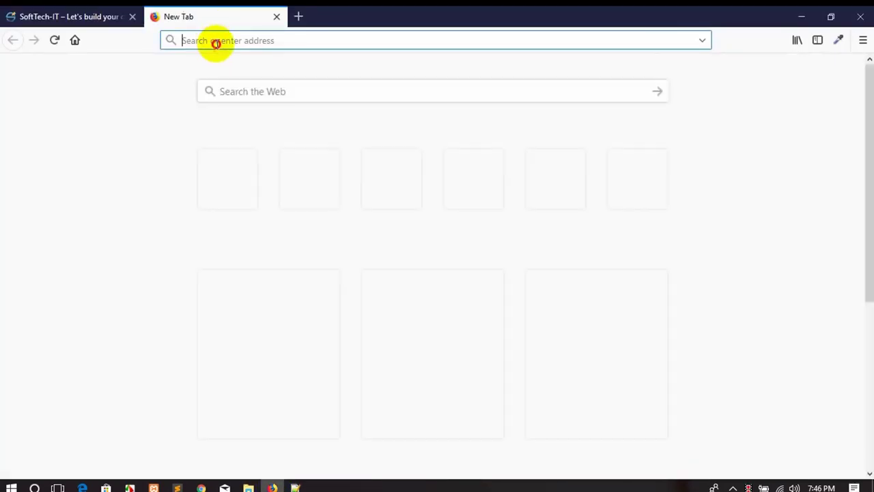
{"action": "type", "text": "notepadd"}
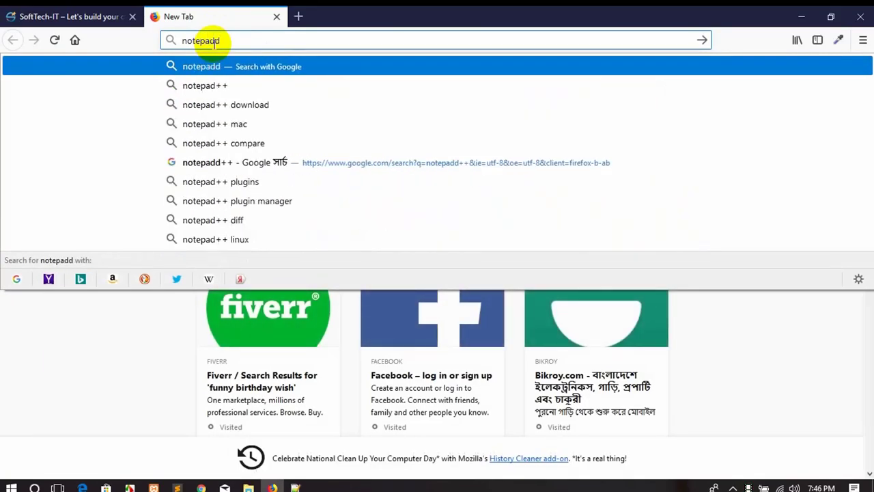
{"action": "key", "text": "Down"}
{"action": "key", "text": "Return"}
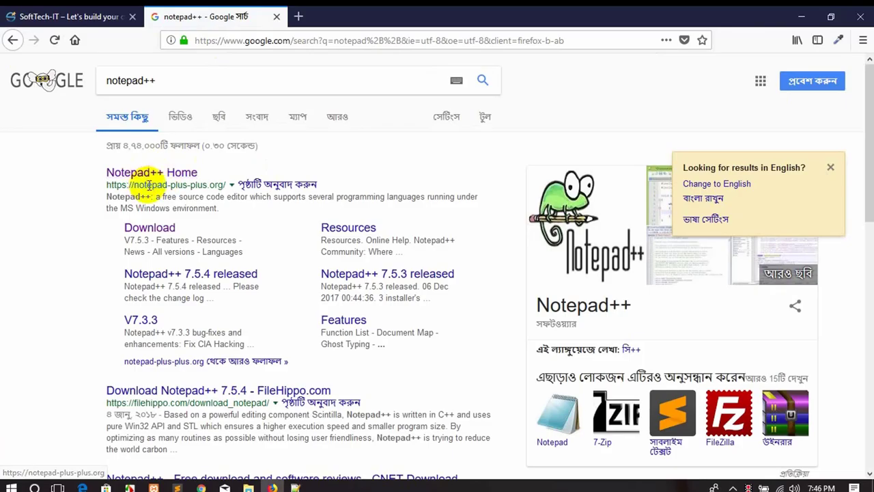
{"action": "left_click", "coordinate": [117, 172]}
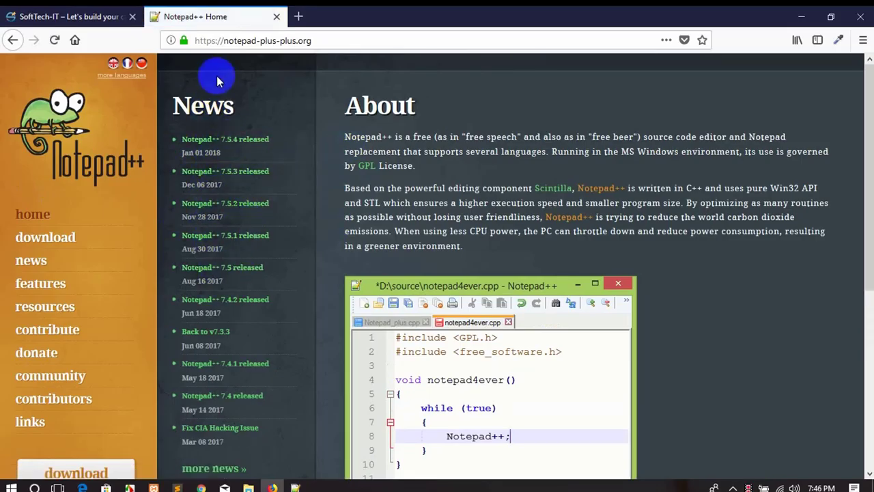
Open the download page from the Notepad++ 7.5.4 release news and review its 32-bit x86 and 64-bit x64 packages.
{"action": "left_click", "coordinate": [215, 141]}
{"action": "scroll", "coordinate": [400, 273], "scroll_direction": "down", "scroll_amount": 2}
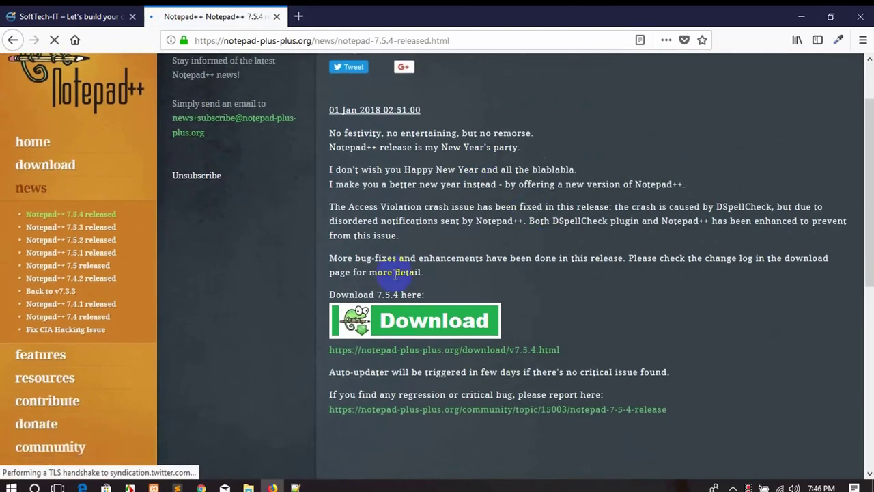
{"action": "scroll", "coordinate": [418, 287], "scroll_direction": "down", "scroll_amount": 3}
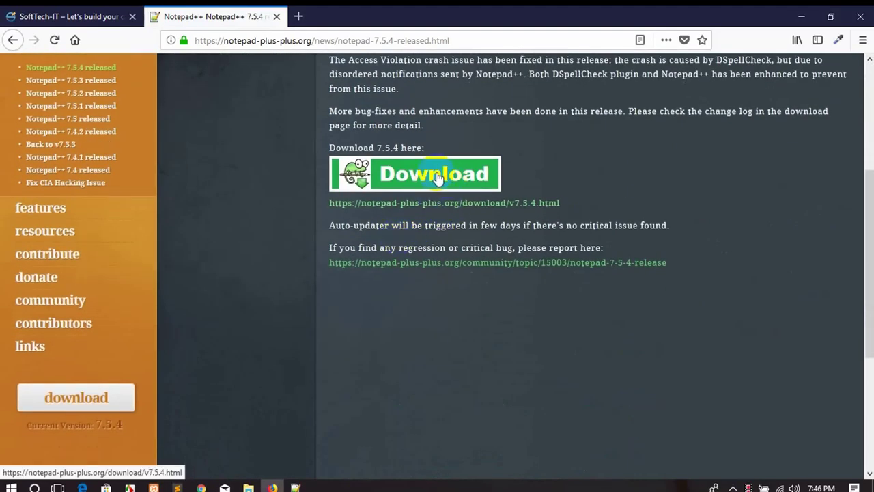
{"action": "scroll", "coordinate": [426, 183], "scroll_direction": "down", "scroll_amount": 2}
{"action": "scroll", "coordinate": [429, 185], "scroll_direction": "down", "scroll_amount": 1}
{"action": "scroll", "coordinate": [425, 116], "scroll_direction": "up", "scroll_amount": 4}
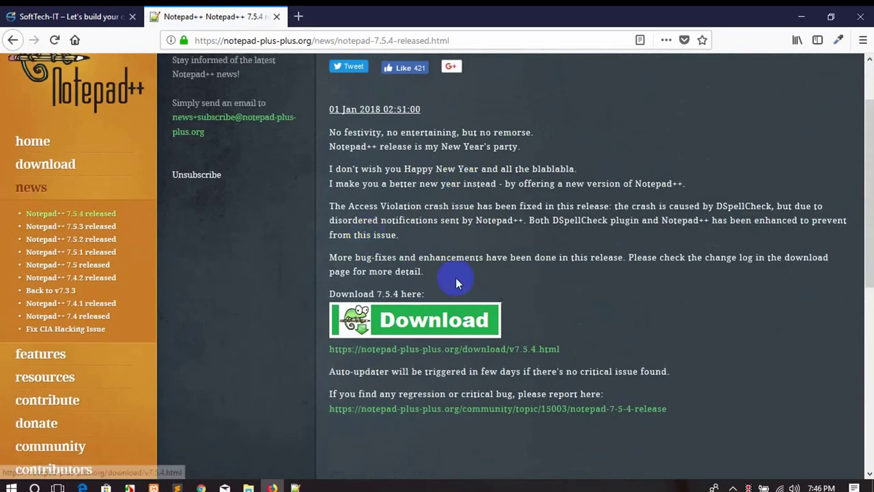
{"action": "left_click", "coordinate": [434, 326]}
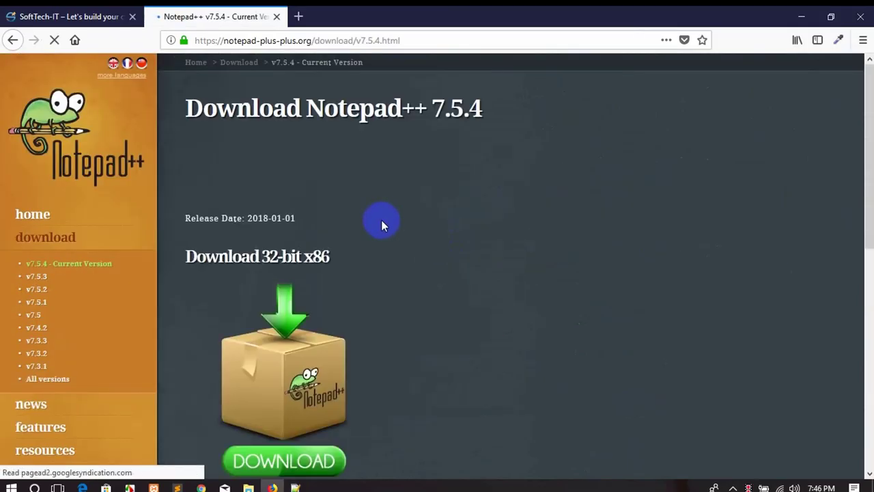
{"action": "scroll", "coordinate": [393, 226], "scroll_direction": "down", "scroll_amount": 3}
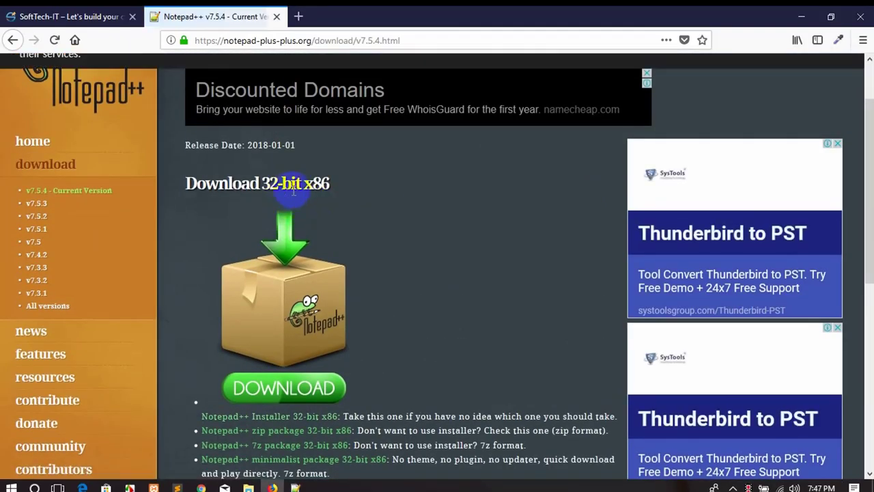
{"action": "scroll", "coordinate": [296, 241], "scroll_direction": "down", "scroll_amount": 7}
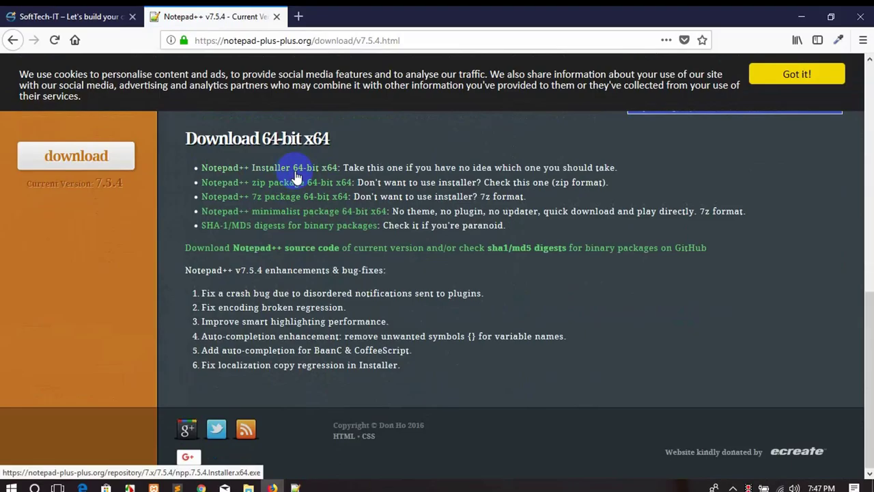
{"action": "scroll", "coordinate": [300, 179], "scroll_direction": "up", "scroll_amount": 6}
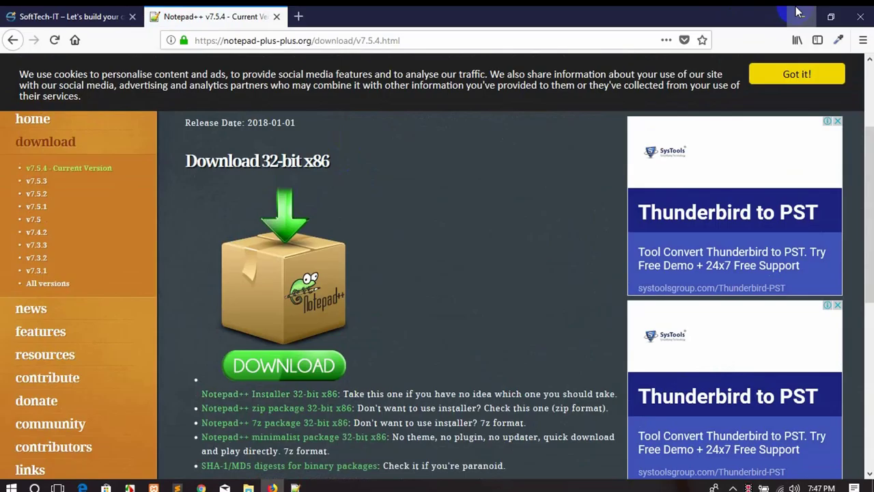
Minimize the open windows, check the computer's system type in the properties of This PC, and close the System window.
{"action": "left_click", "coordinate": [797, 11]}
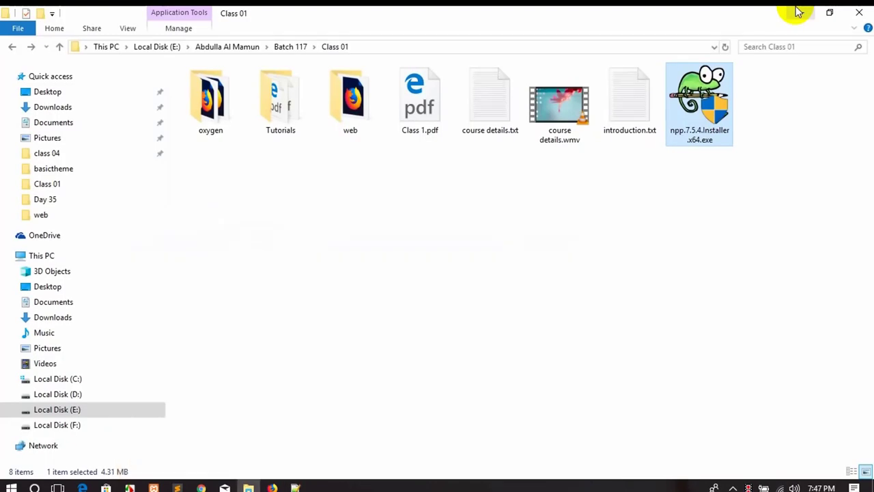
{"action": "left_click", "coordinate": [797, 12]}
{"action": "left_click", "coordinate": [797, 12]}
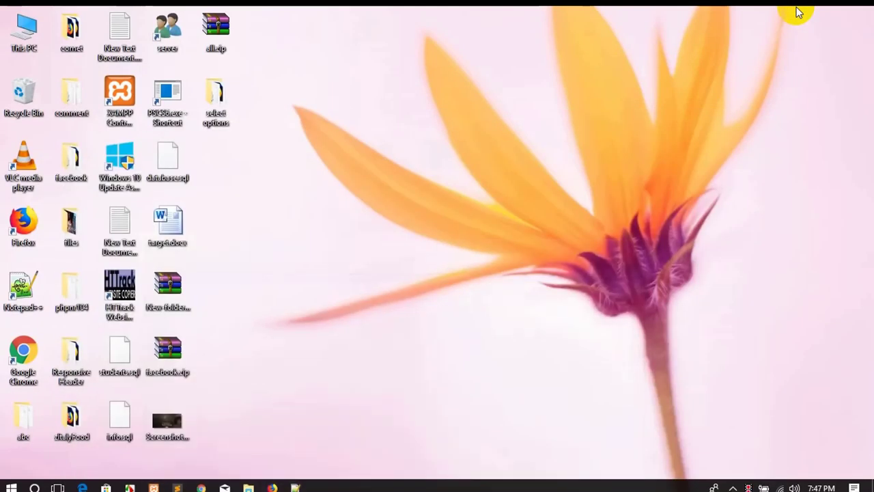
{"action": "right_click", "coordinate": [19, 37]}
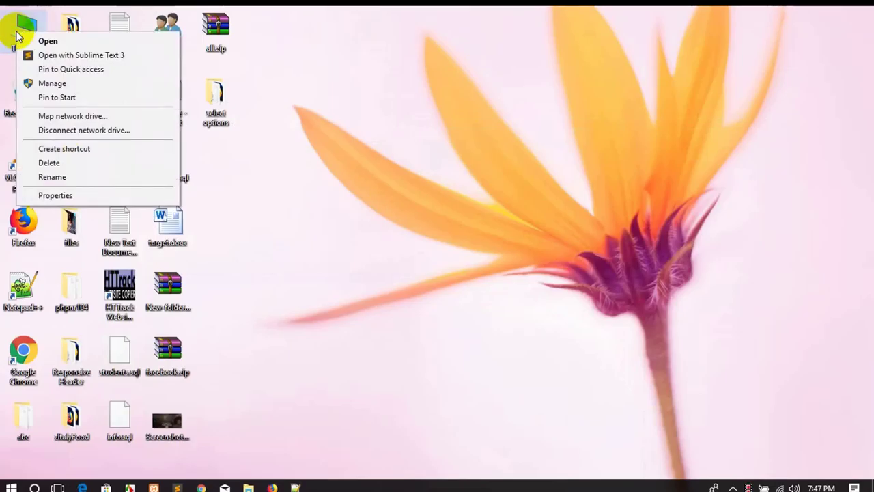
{"action": "left_click", "coordinate": [54, 196]}
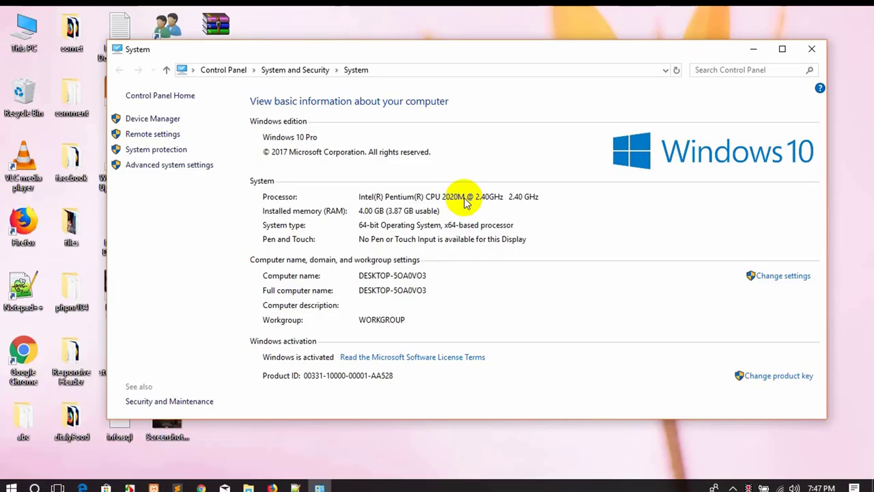
{"action": "left_click", "coordinate": [812, 50]}
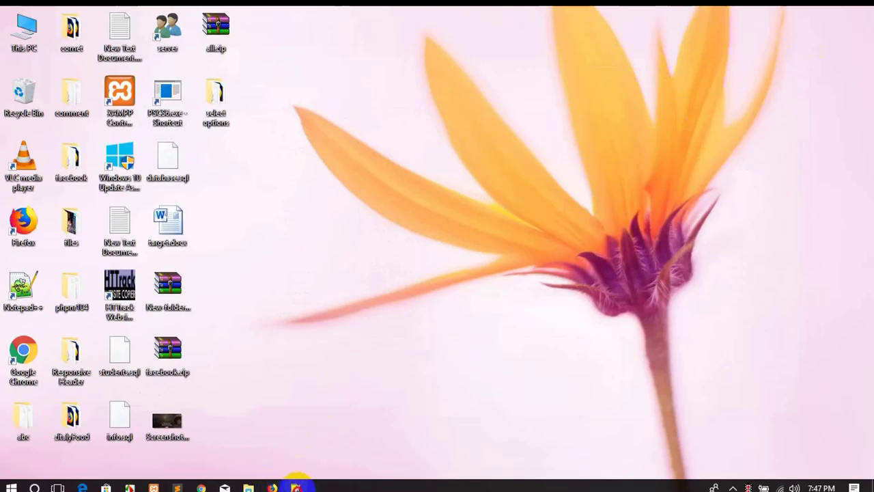
{"action": "left_click", "coordinate": [295, 487]}
{"action": "left_click", "coordinate": [802, 12]}
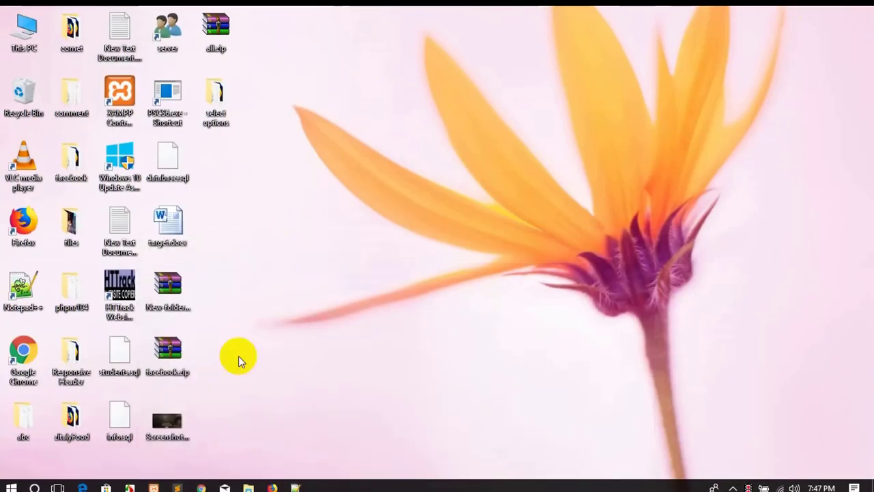
{"action": "left_click", "coordinate": [248, 487]}
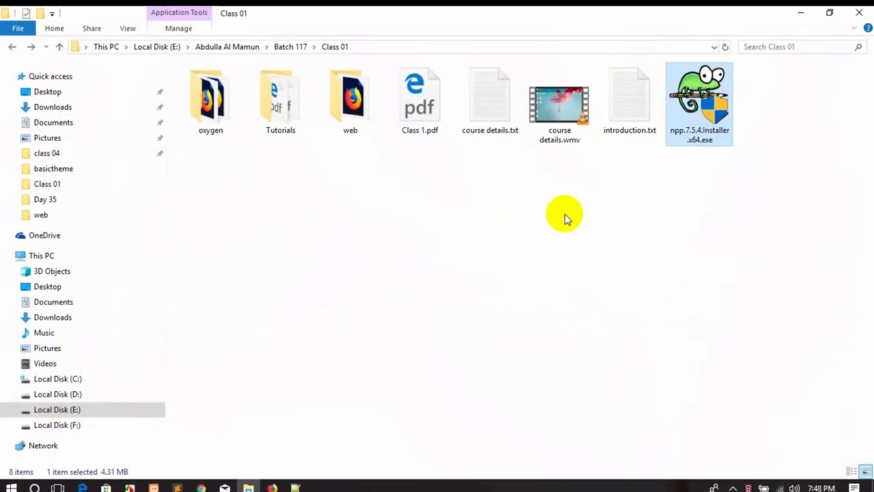
{"action": "left_click", "coordinate": [645, 232]}
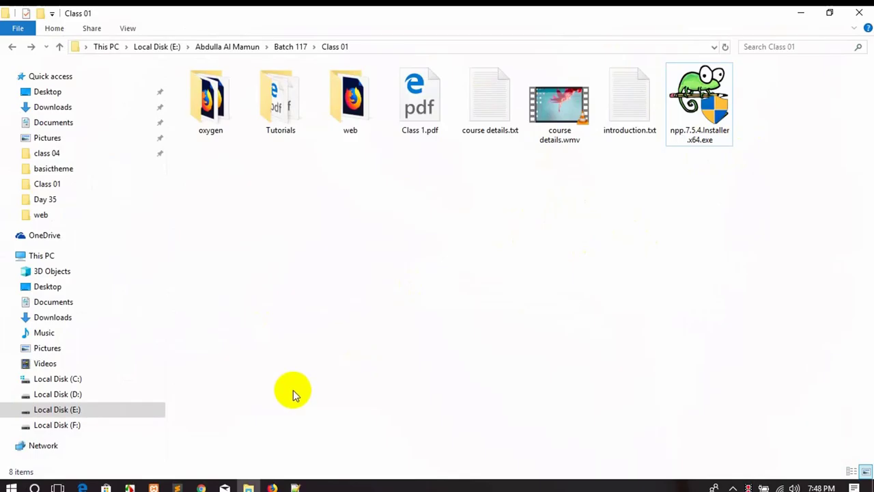
{"action": "left_click", "coordinate": [294, 487]}
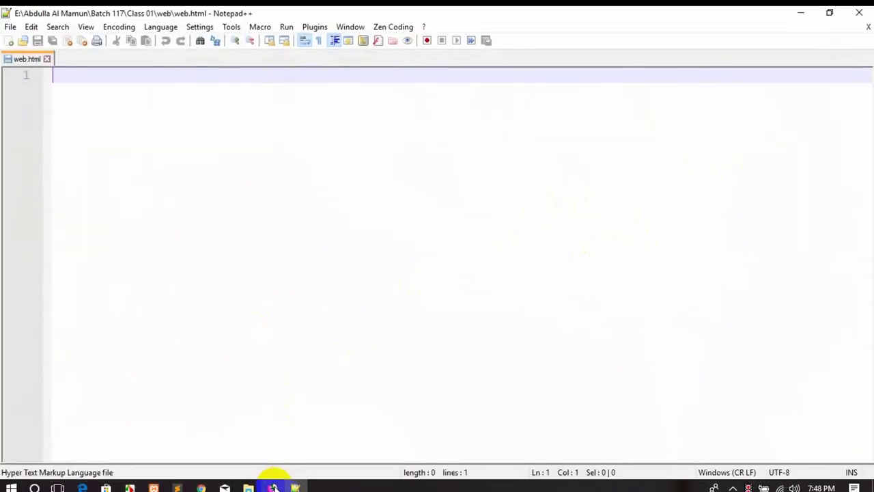
{"action": "left_click", "coordinate": [271, 487]}
Return to File Explorer, enter the web folder and open web.html in Notepad++.
{"action": "left_click", "coordinate": [248, 486]}
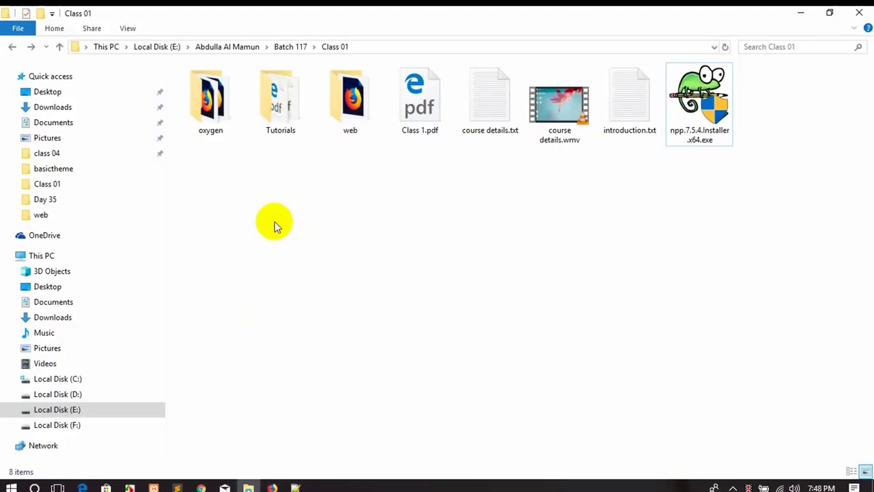
{"action": "double_click", "coordinate": [349, 129]}
{"action": "left_click", "coordinate": [210, 88]}
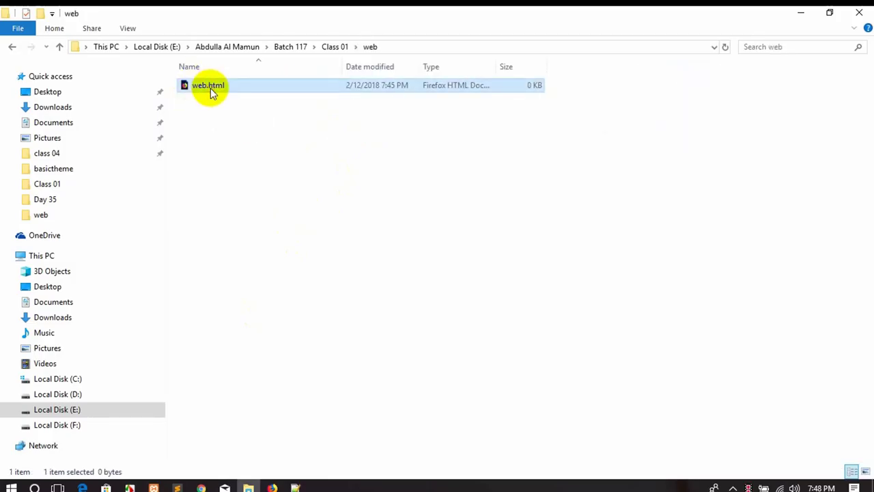
{"action": "right_click", "coordinate": [210, 88]}
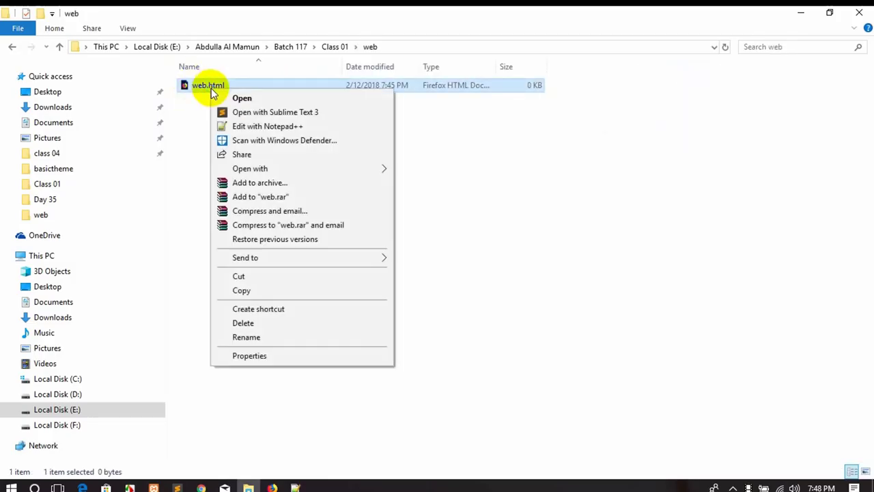
{"action": "left_click", "coordinate": [257, 128]}
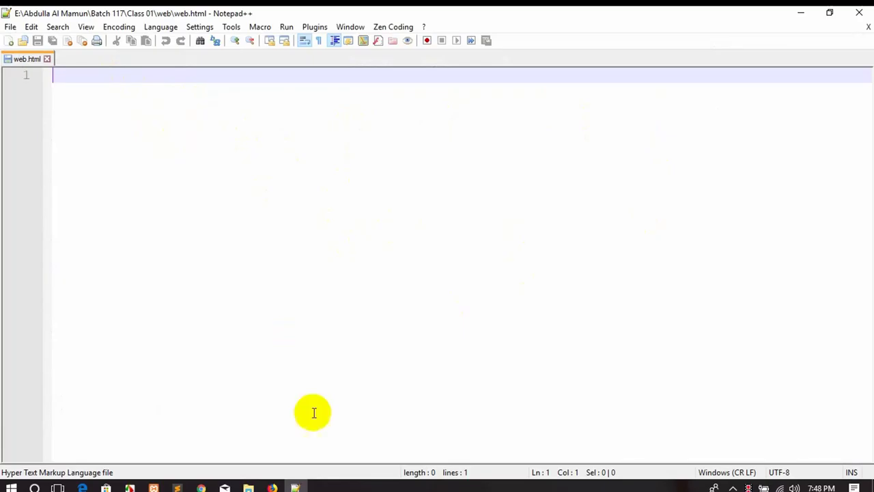
Create a Microsoft Word document named web.docx in the web folder and open it in Word.
{"action": "left_click", "coordinate": [248, 488]}
{"action": "right_click", "coordinate": [248, 164]}
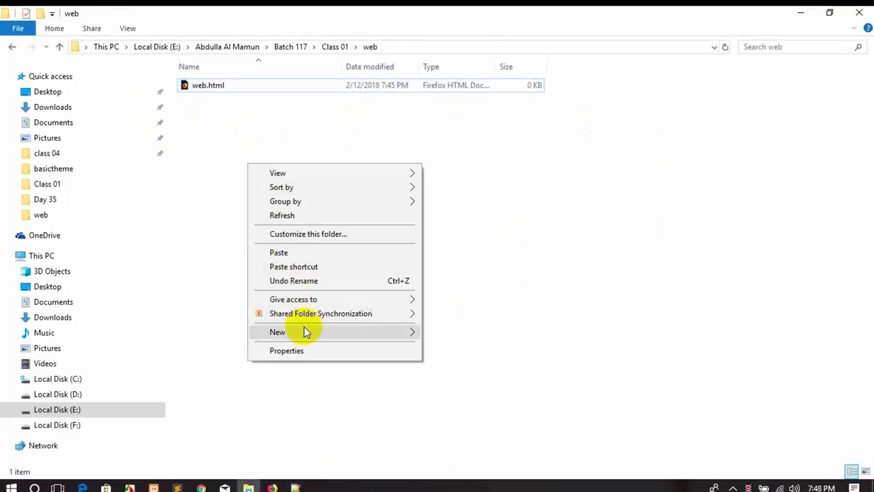
{"action": "mouse_move", "coordinate": [304, 332]}
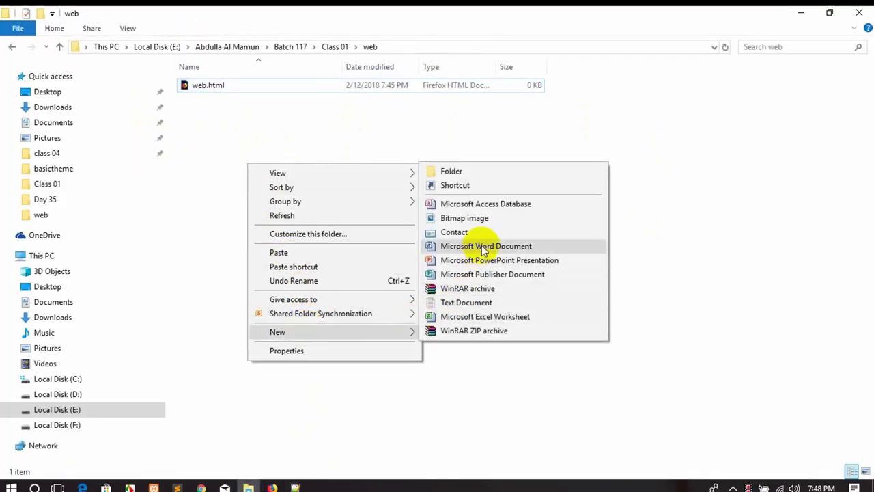
{"action": "left_click", "coordinate": [485, 247]}
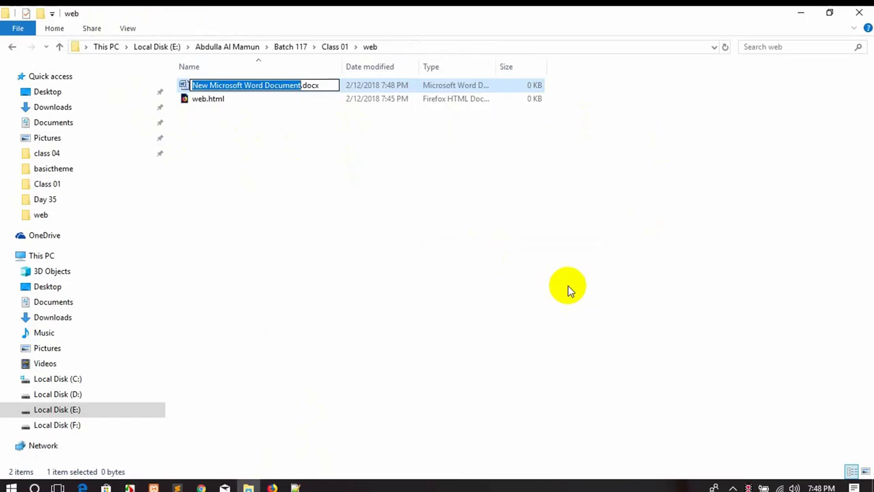
{"action": "type", "text": "web"}
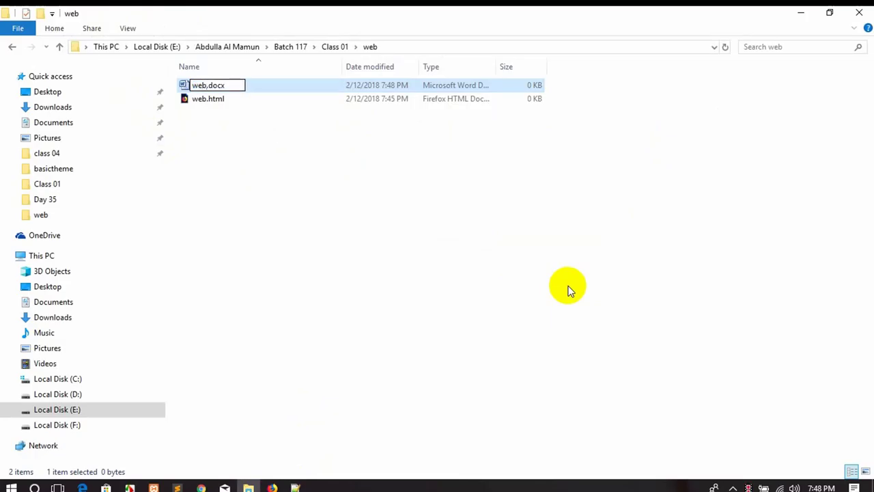
{"action": "key", "text": "Return"}
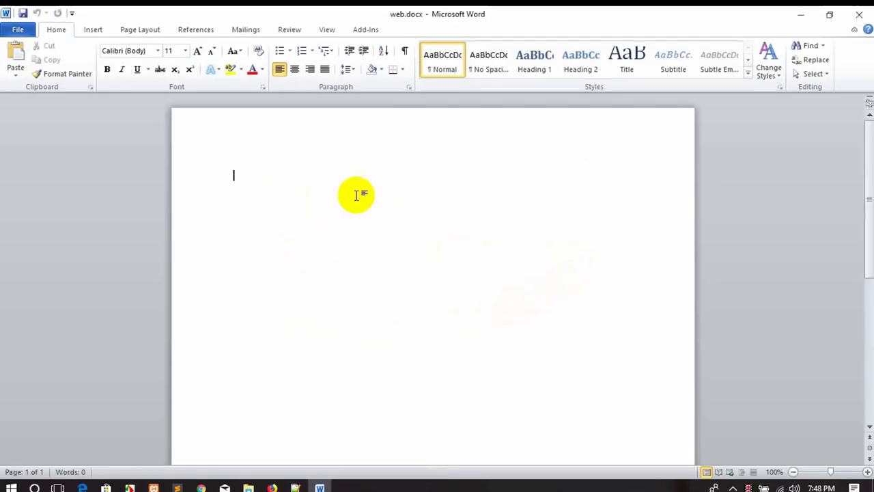
Write "We are batch 117" as the first line of web.docx.
{"action": "type", "text": "We"}
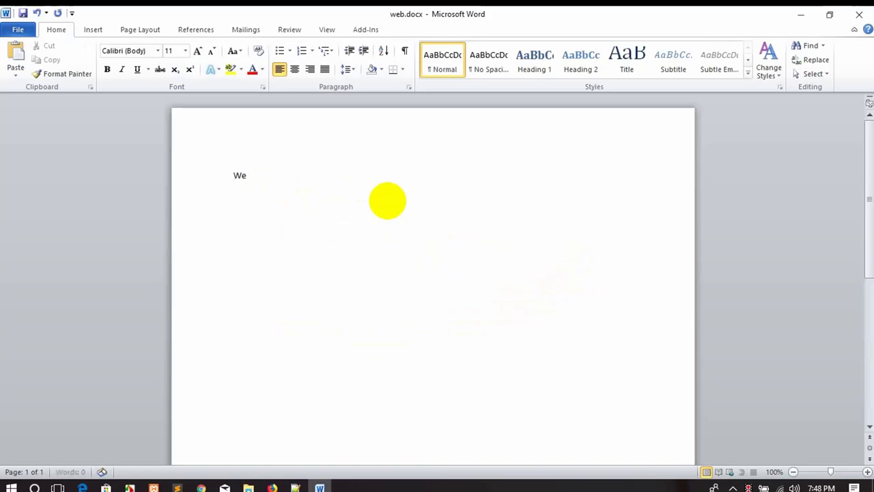
{"action": "type", "text": " are batch 117"}
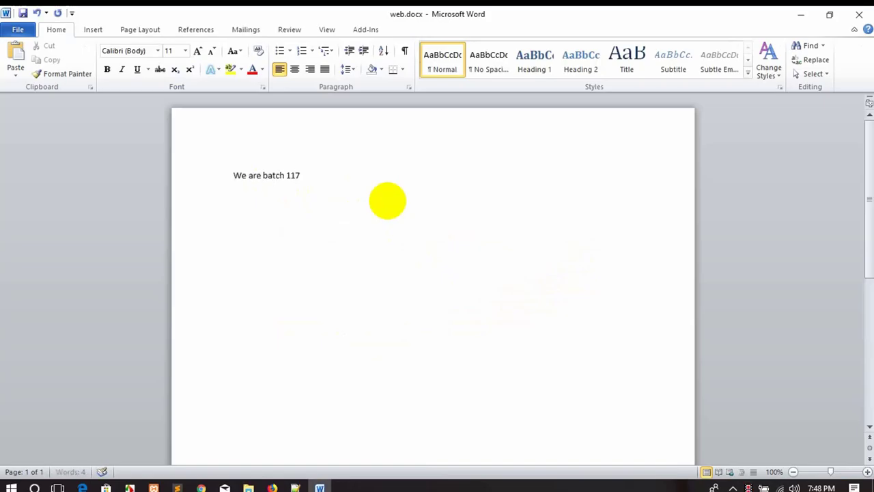
Save web.docx and highlight its line of text.
{"action": "key", "text": "ctrl+s"}
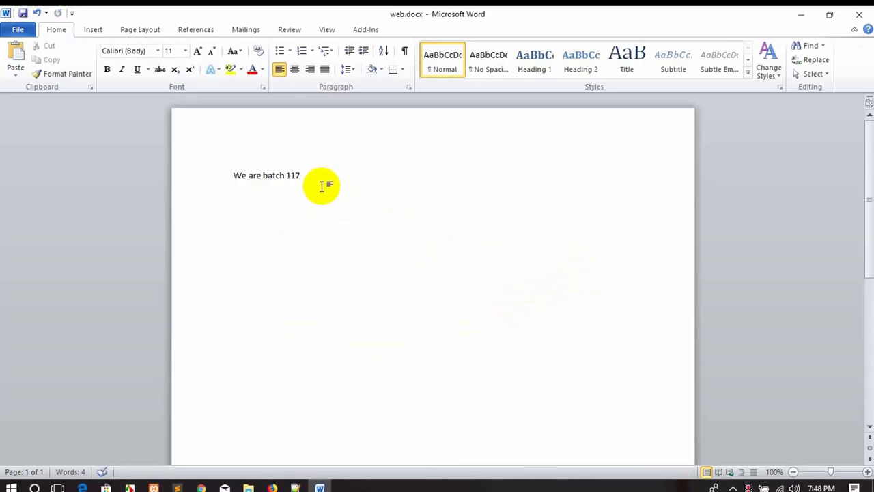
{"action": "left_click_drag", "start_coordinate": [320, 174], "coordinate": [171, 176]}
Switch to web.html in Notepad++, write "We are batch 117" on line 1 and save the file.
{"action": "left_click", "coordinate": [294, 486]}
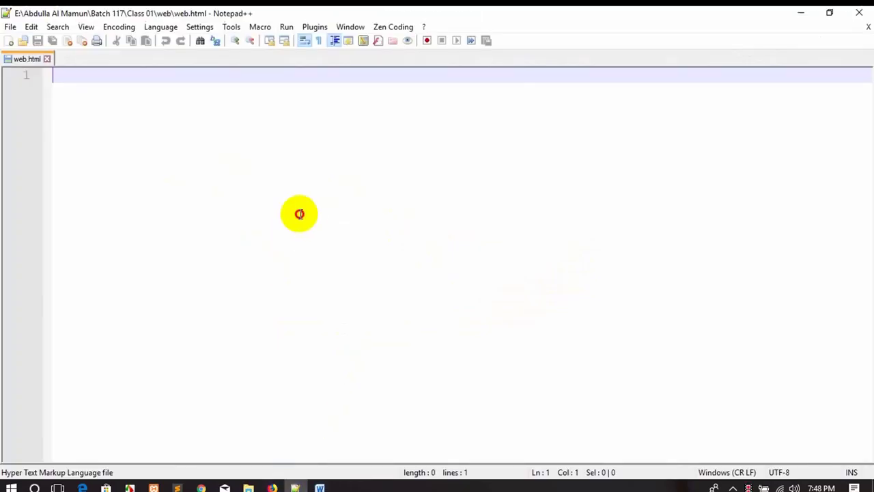
{"action": "type", "text": "We are batch 117"}
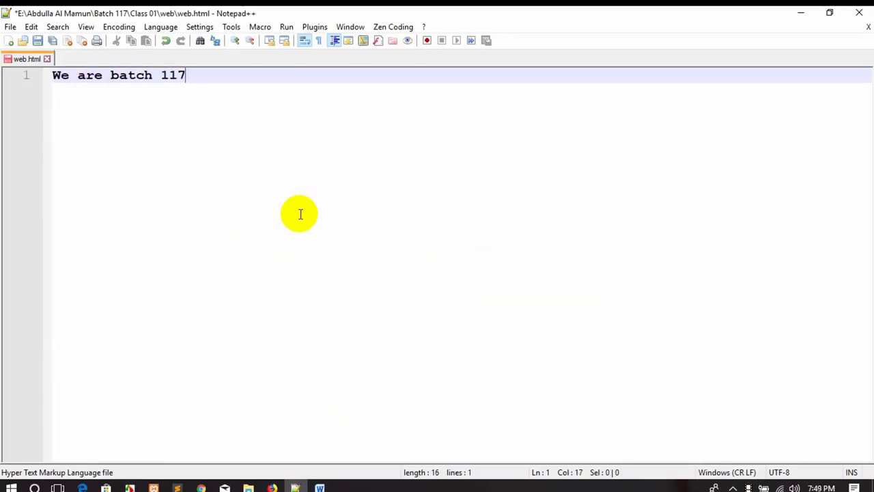
{"action": "key", "text": "ctrl+s"}
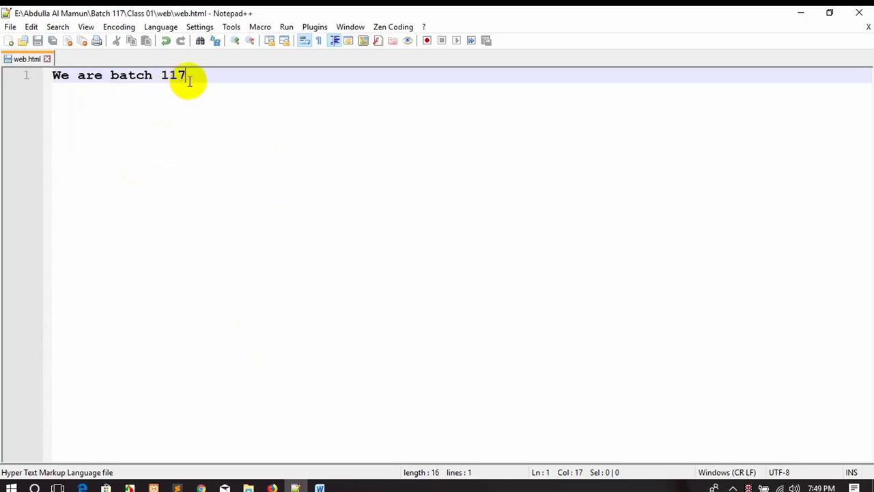
{"action": "left_click_drag", "start_coordinate": [189, 76], "coordinate": [33, 75]}
{"action": "left_click", "coordinate": [214, 78]}
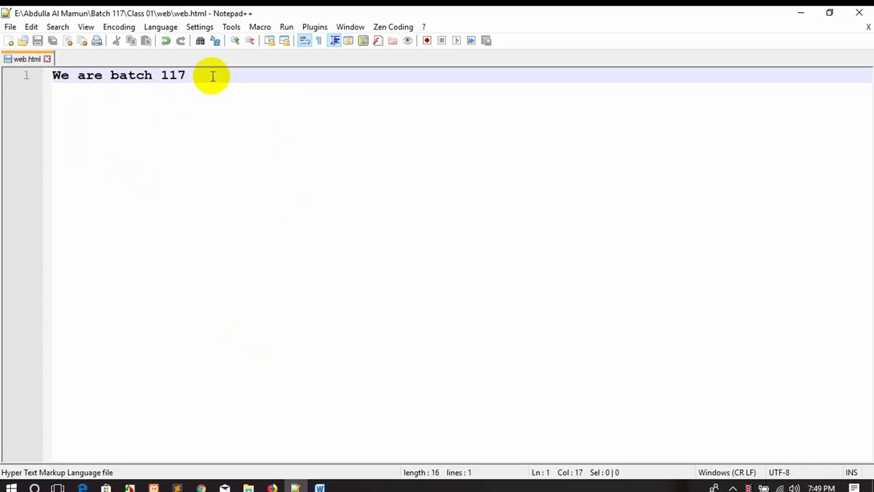
Launch web.html in Firefox from Notepad++ and highlight the line of text on the rendered page.
{"action": "left_click", "coordinate": [284, 27]}
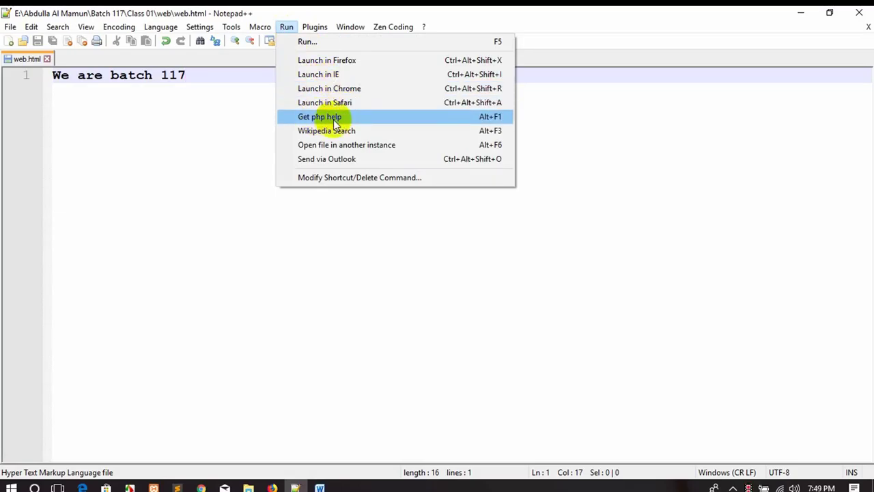
{"action": "left_click", "coordinate": [339, 63]}
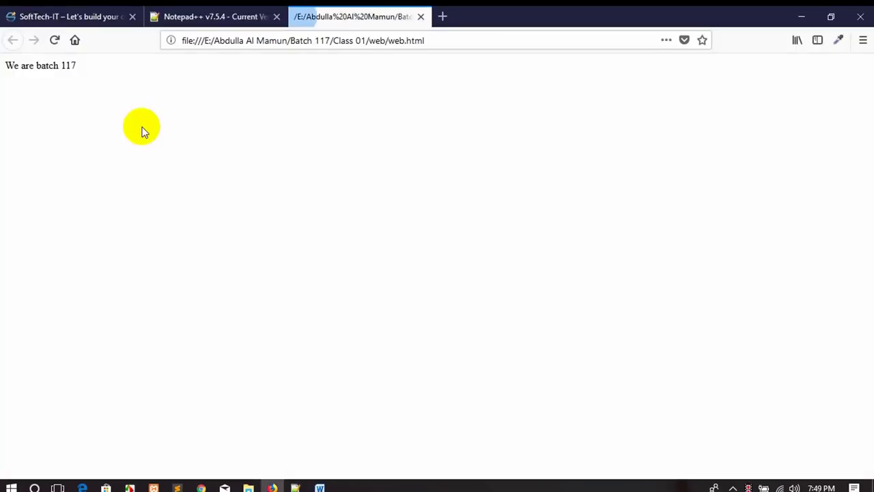
{"action": "left_click_drag", "start_coordinate": [90, 75], "coordinate": [2, 65]}
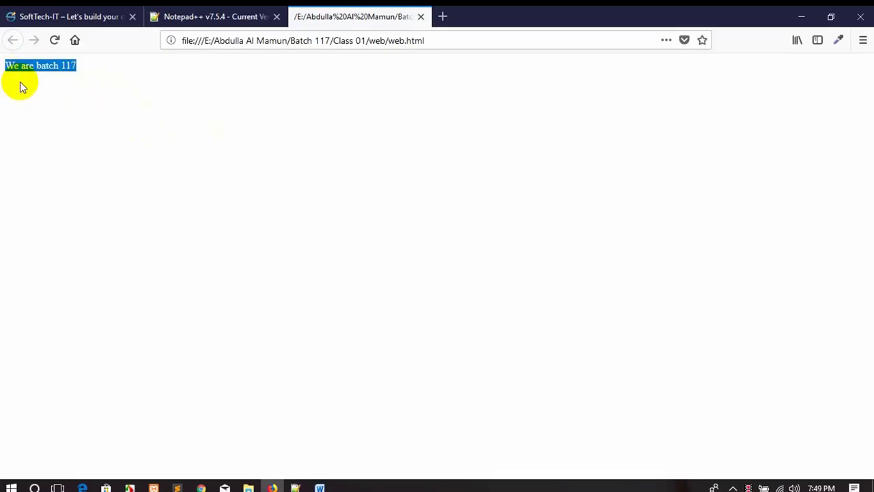